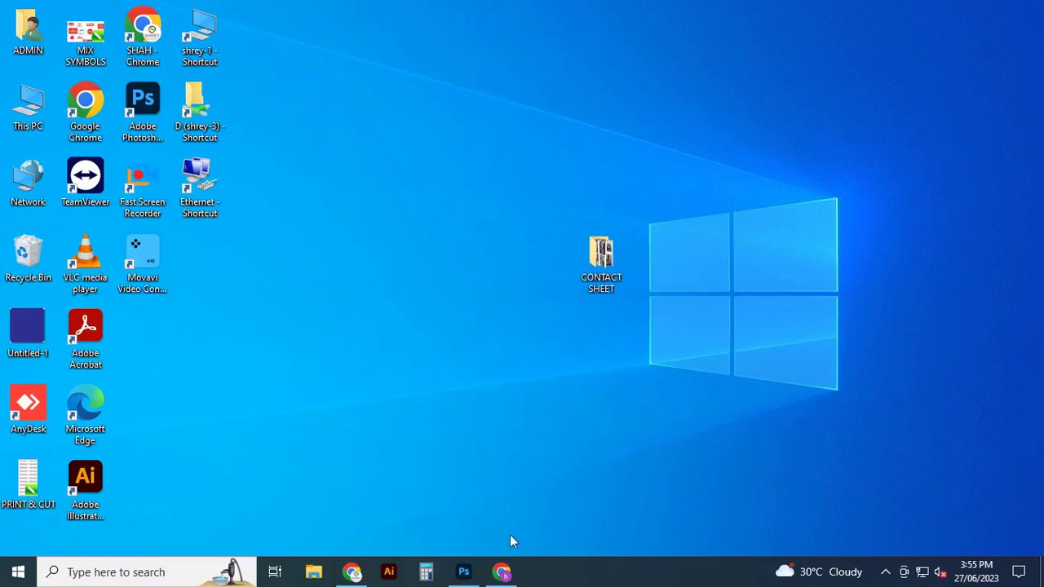
Convert the freedom-2940655_1920.jpg photo layer to a smart object and enter Quick Mask mode.
{"action": "left_click", "coordinate": [464, 571]}
{"action": "right_click", "coordinate": [921, 472]}
{"action": "left_click", "coordinate": [955, 380]}
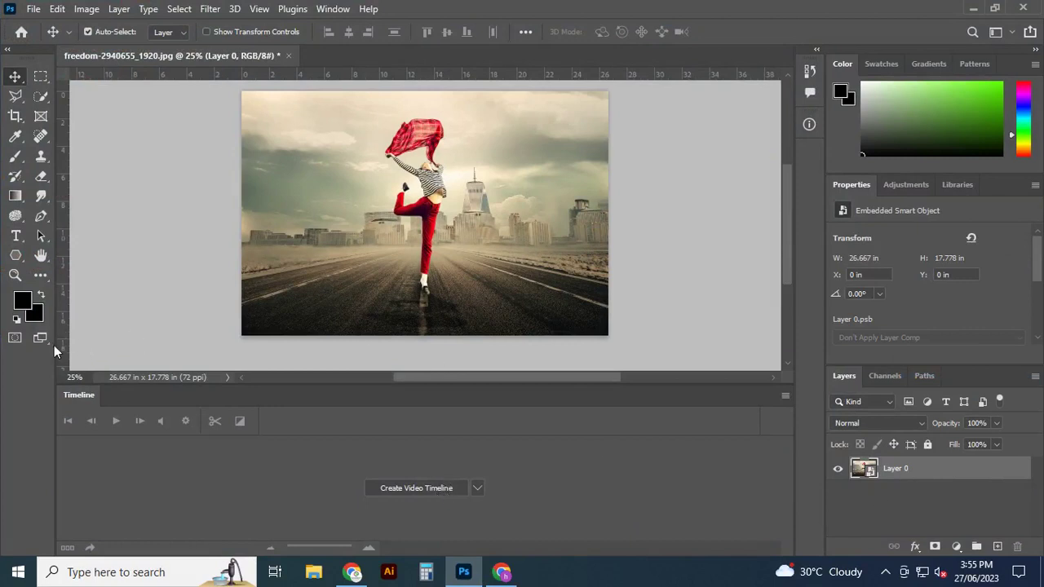
{"action": "left_click", "coordinate": [14, 338]}
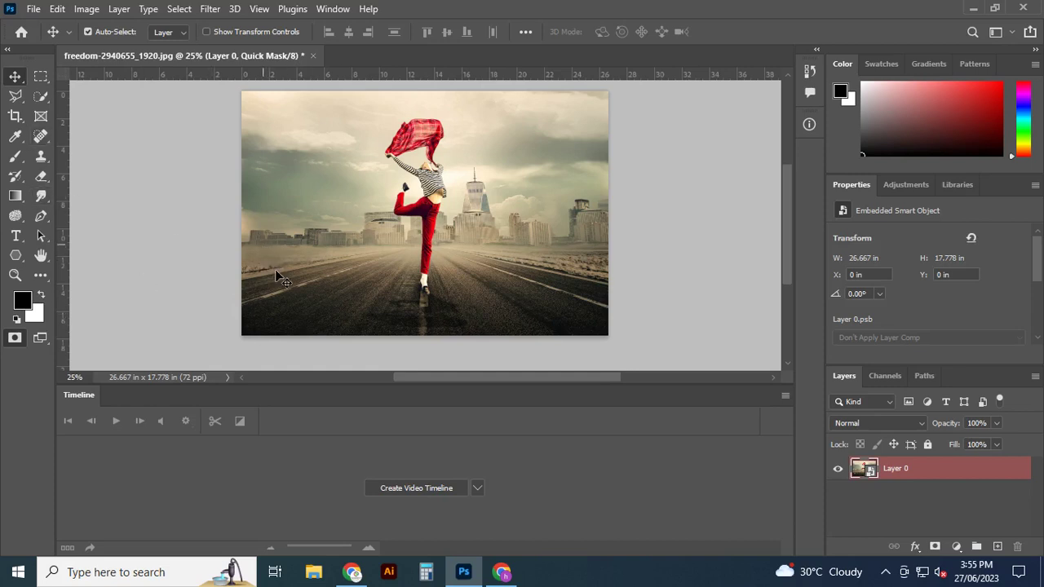
Brush red Quick Mask over the road's left, centre and right sides, undoing a stray sky stroke.
{"action": "key", "text": "b"}
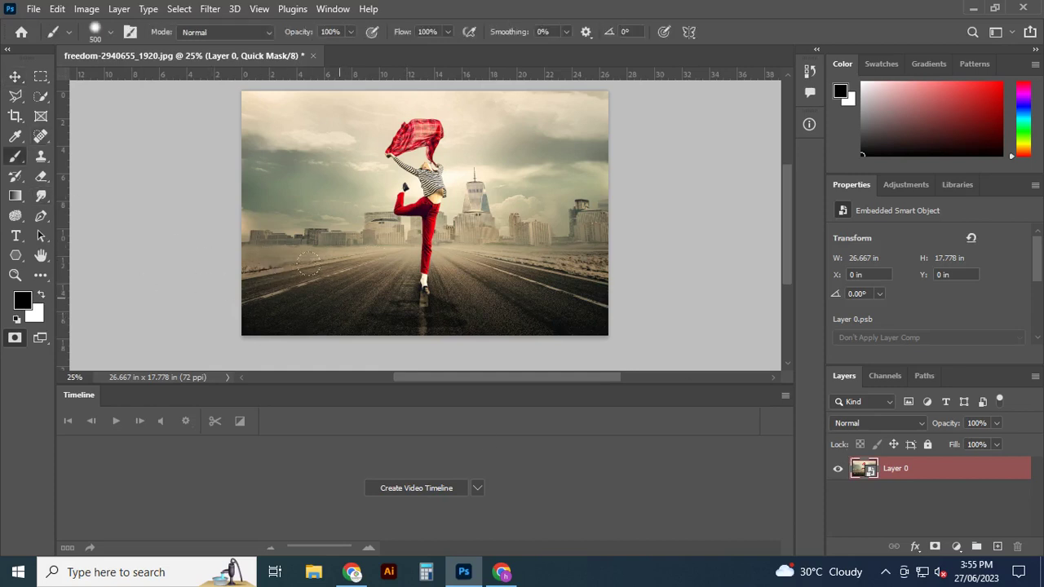
{"action": "mouse_move", "coordinate": [375, 306]}
{"action": "left_mouse_down"}
{"action": "mouse_move", "coordinate": [272, 269]}
{"action": "mouse_move", "coordinate": [260, 276]}
{"action": "left_mouse_up"}
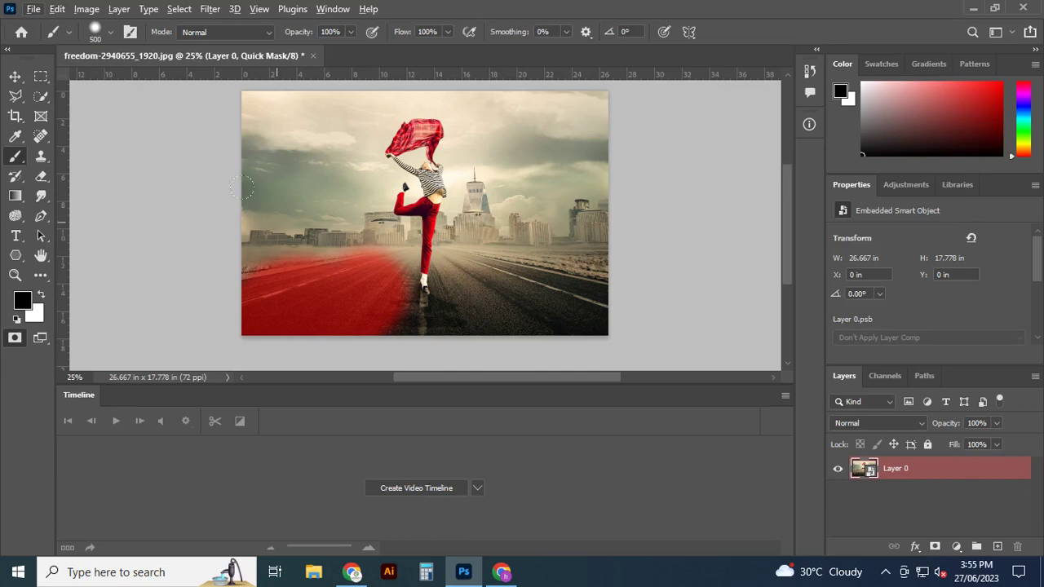
{"action": "left_click_drag", "start_coordinate": [243, 188], "coordinate": [239, 184]}
{"action": "key", "text": "ctrl+z"}
{"action": "left_click_drag", "start_coordinate": [447, 275], "coordinate": [553, 288]}
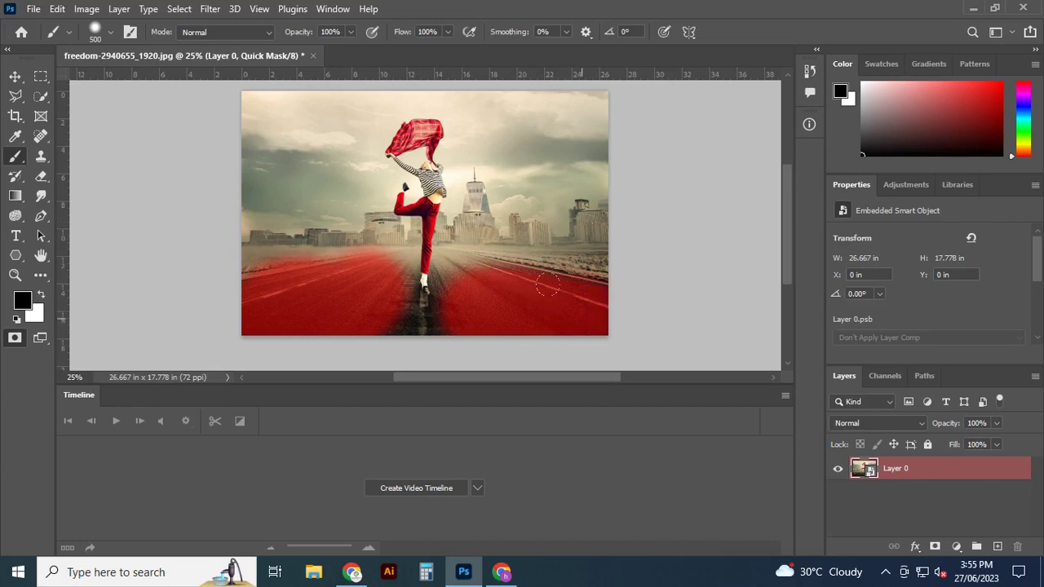
{"action": "mouse_move", "coordinate": [477, 257]}
{"action": "left_mouse_down"}
{"action": "mouse_move", "coordinate": [563, 261]}
{"action": "mouse_move", "coordinate": [549, 259]}
{"action": "left_mouse_up"}
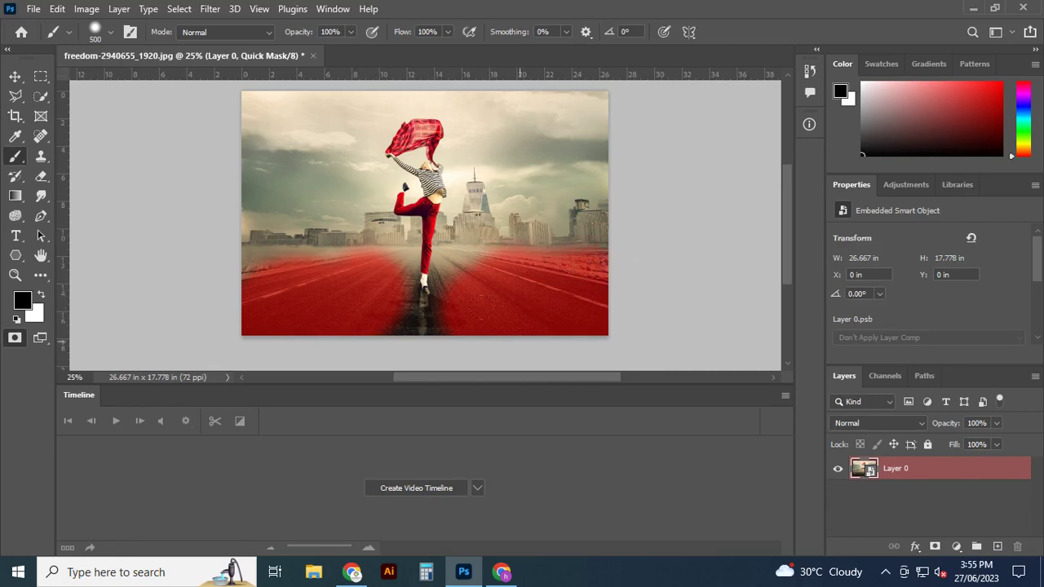
{"action": "mouse_move", "coordinate": [392, 323]}
{"action": "left_mouse_down"}
{"action": "mouse_move", "coordinate": [449, 323]}
{"action": "mouse_move", "coordinate": [431, 308]}
{"action": "left_mouse_up"}
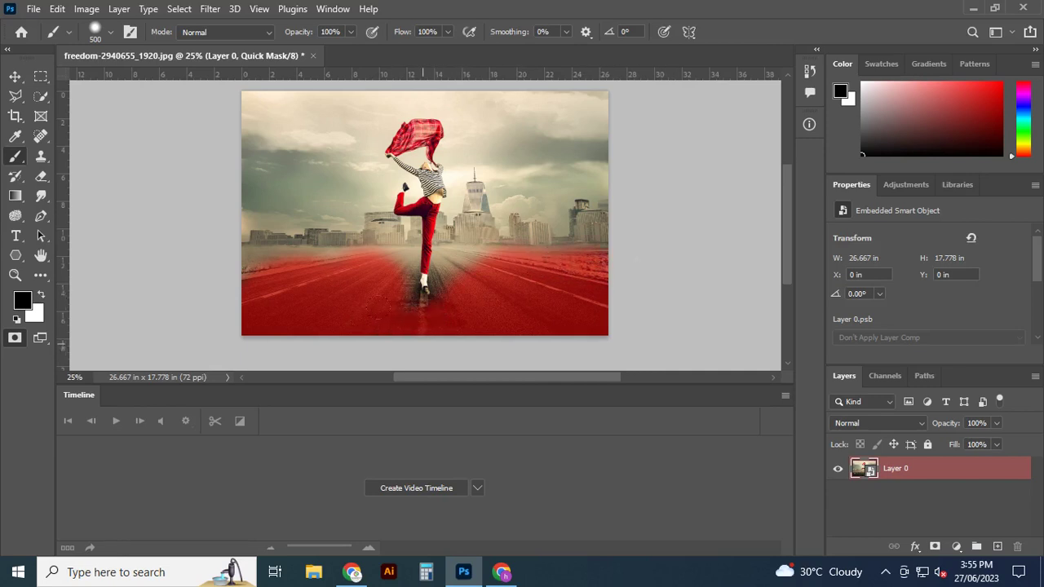
{"action": "left_click_drag", "start_coordinate": [307, 257], "coordinate": [218, 258]}
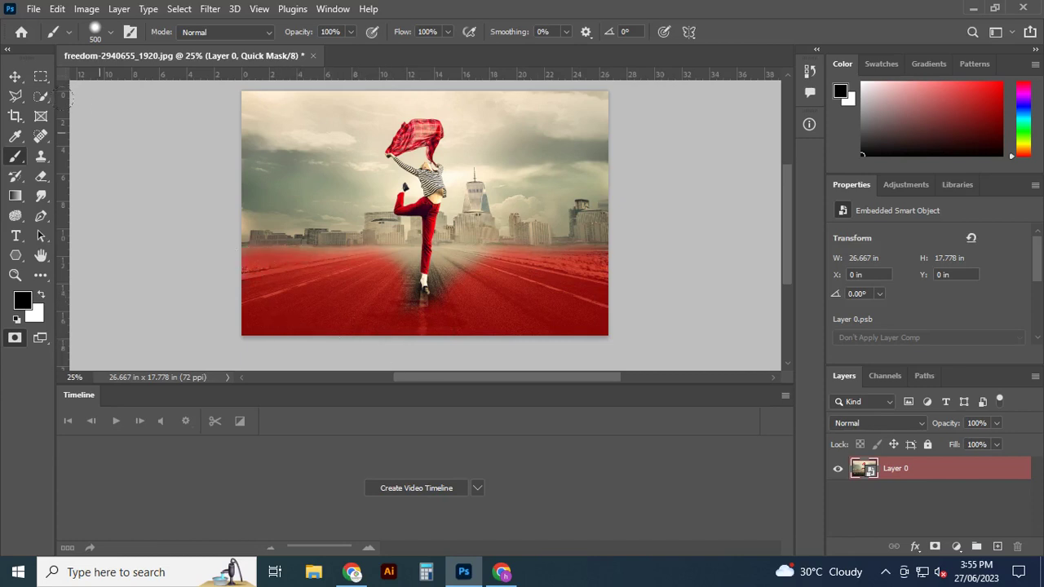
{"action": "left_click", "coordinate": [15, 76]}
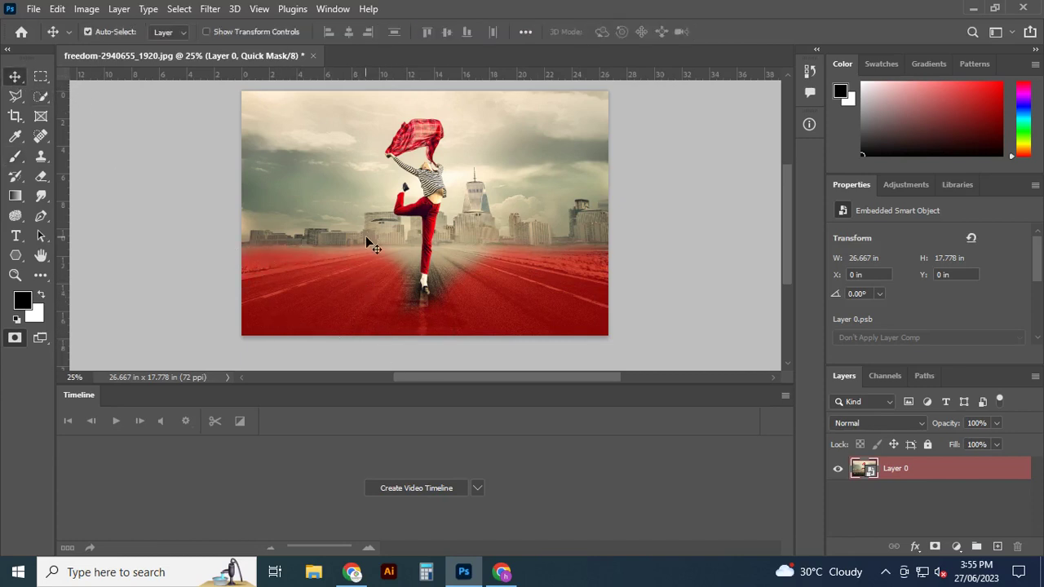
Copy the selected sky and dancer to smart-object Layer 1, create a video timeline, then select Layer 0.
{"action": "left_click", "coordinate": [20, 339]}
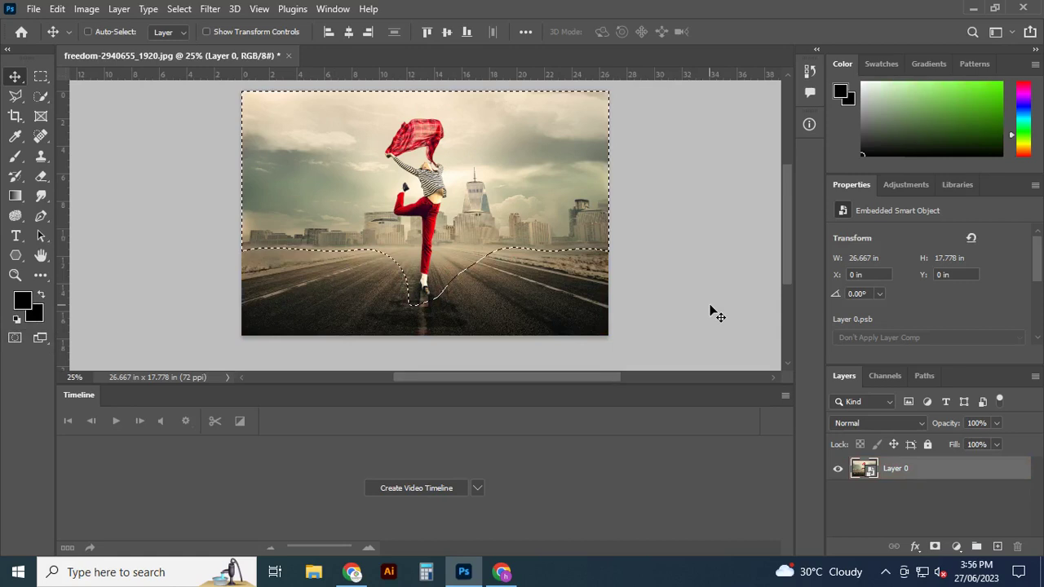
{"action": "key", "text": "ctrl+j"}
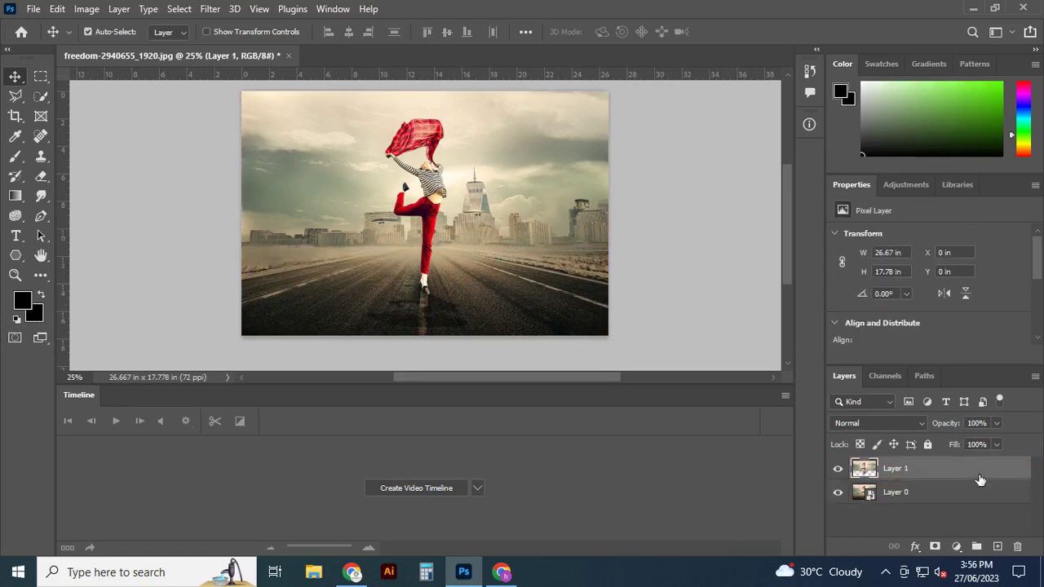
{"action": "right_click", "coordinate": [981, 472]}
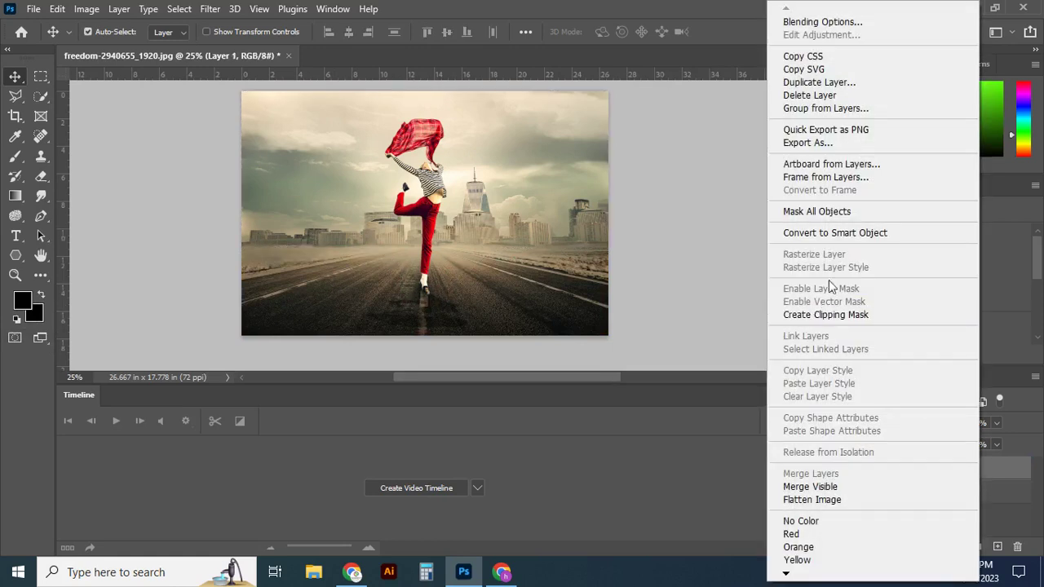
{"action": "left_click", "coordinate": [887, 233]}
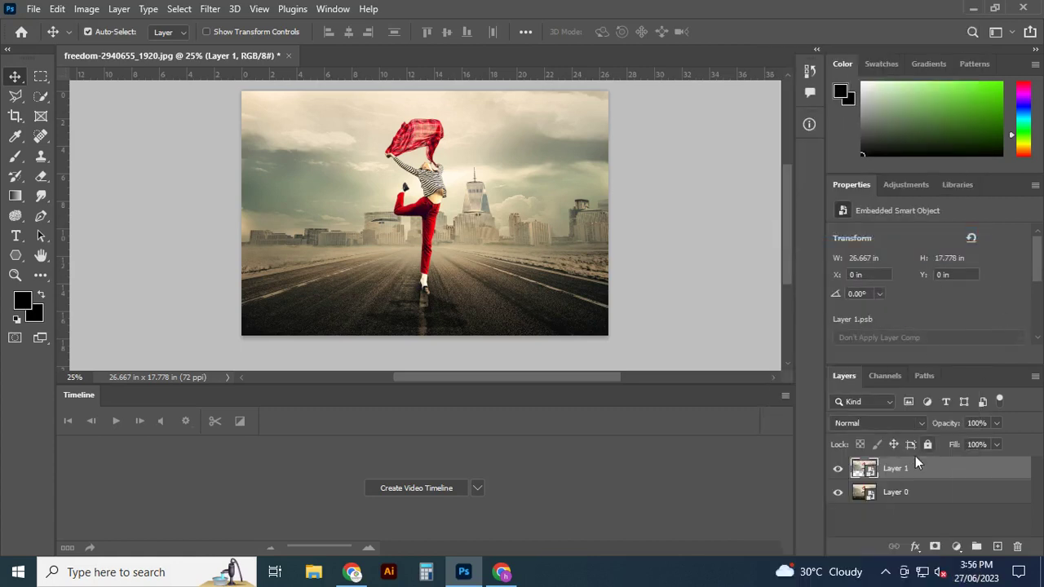
{"action": "left_click", "coordinate": [416, 487]}
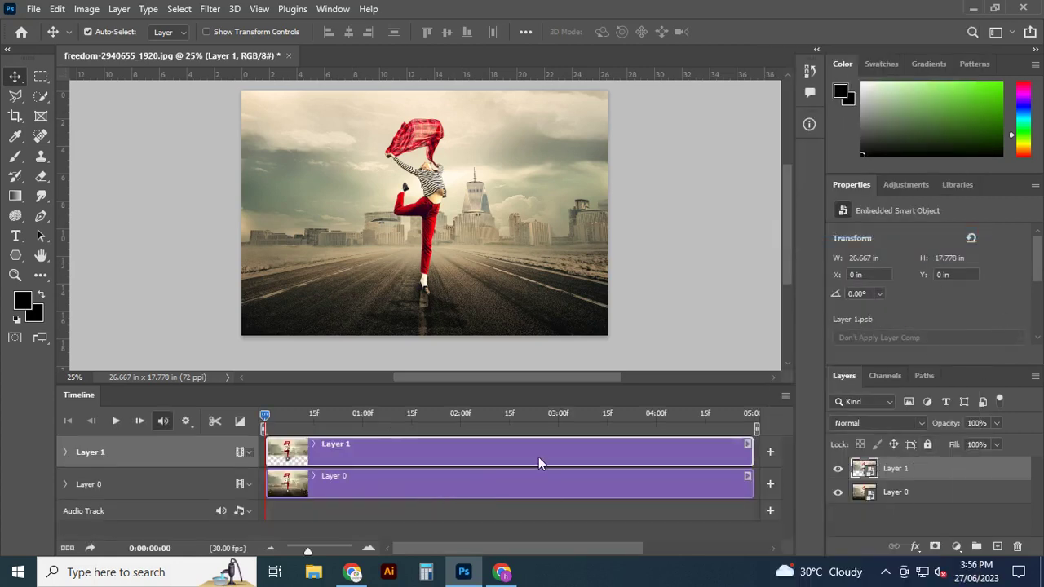
{"action": "left_click", "coordinate": [919, 492]}
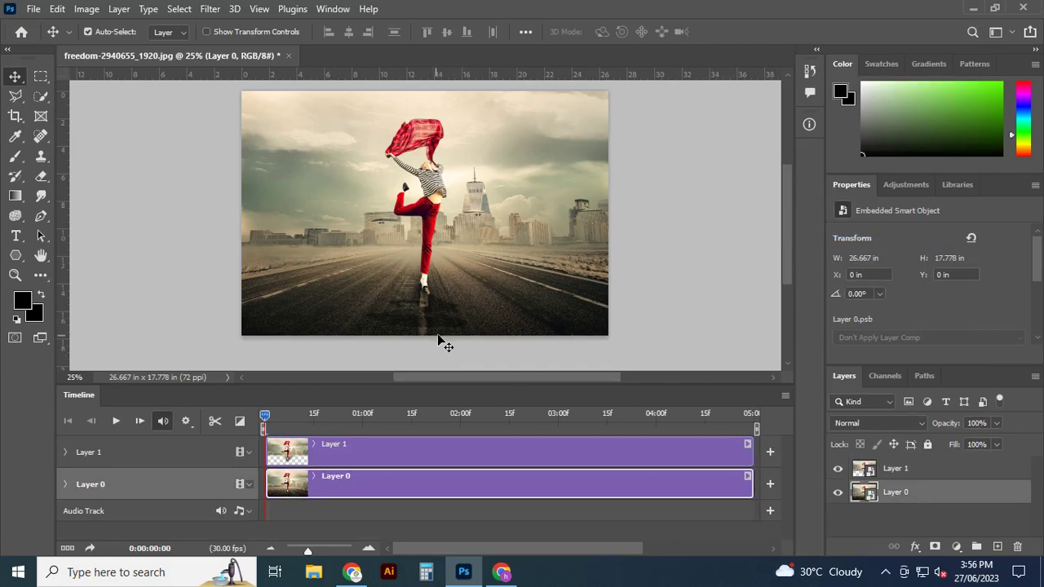
Start Layer 0's Transform keyframe at frame zero, distorting the road's bottom-left corner outward.
{"action": "left_click", "coordinate": [64, 485]}
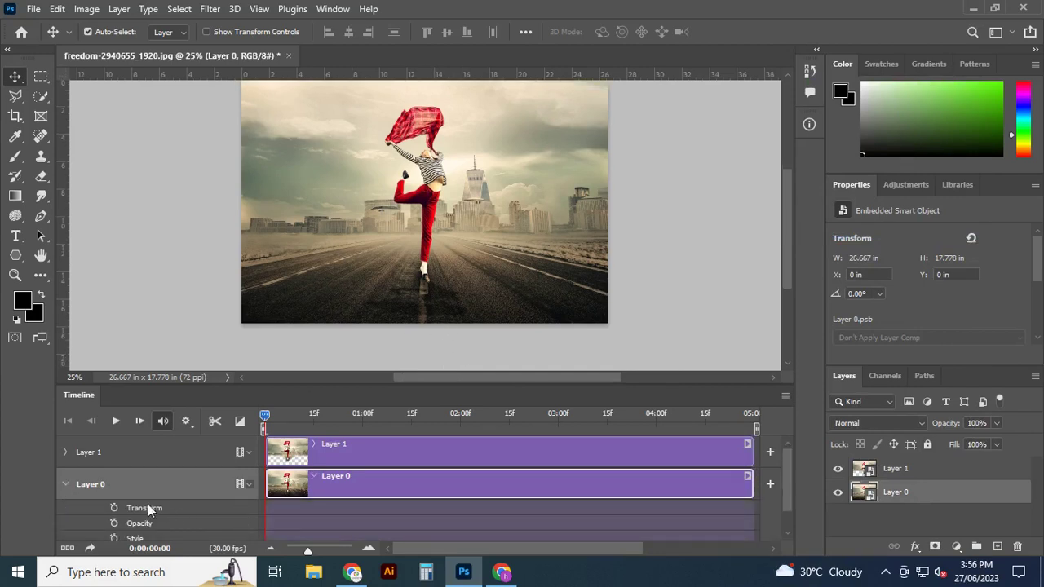
{"action": "left_click", "coordinate": [114, 508]}
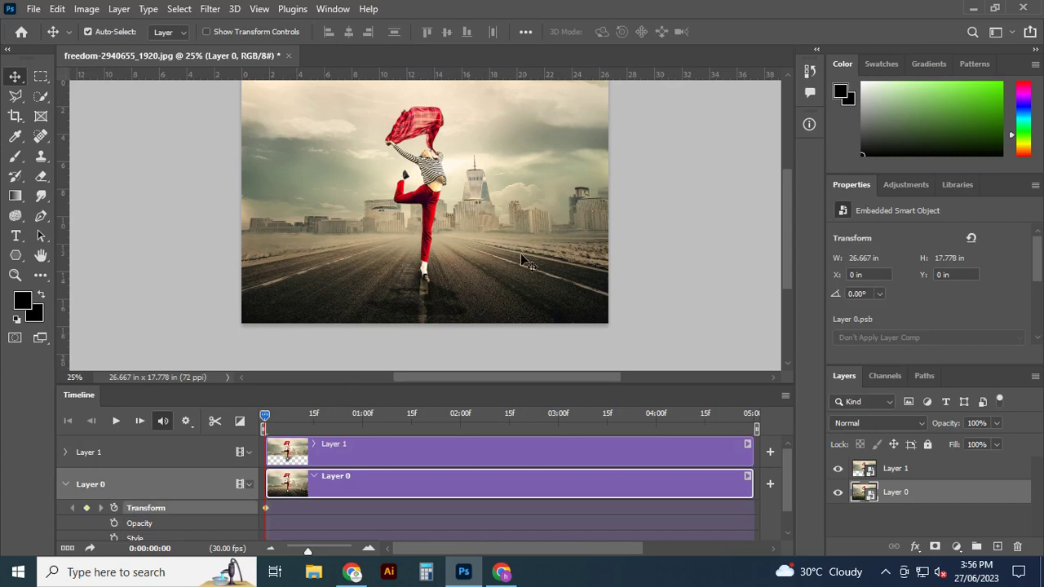
{"action": "key", "text": "ctrl+t"}
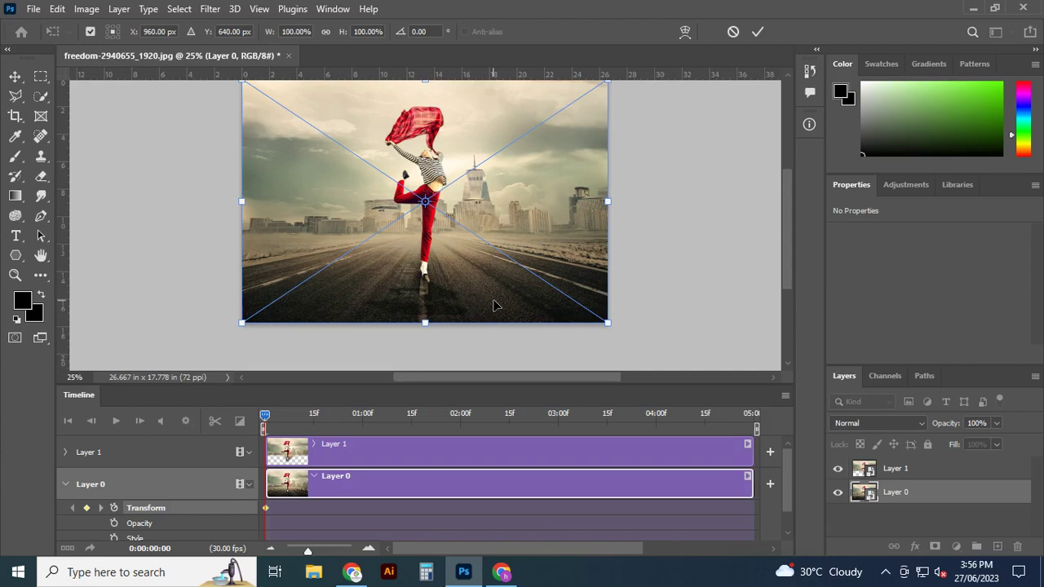
{"action": "right_click", "coordinate": [493, 306]}
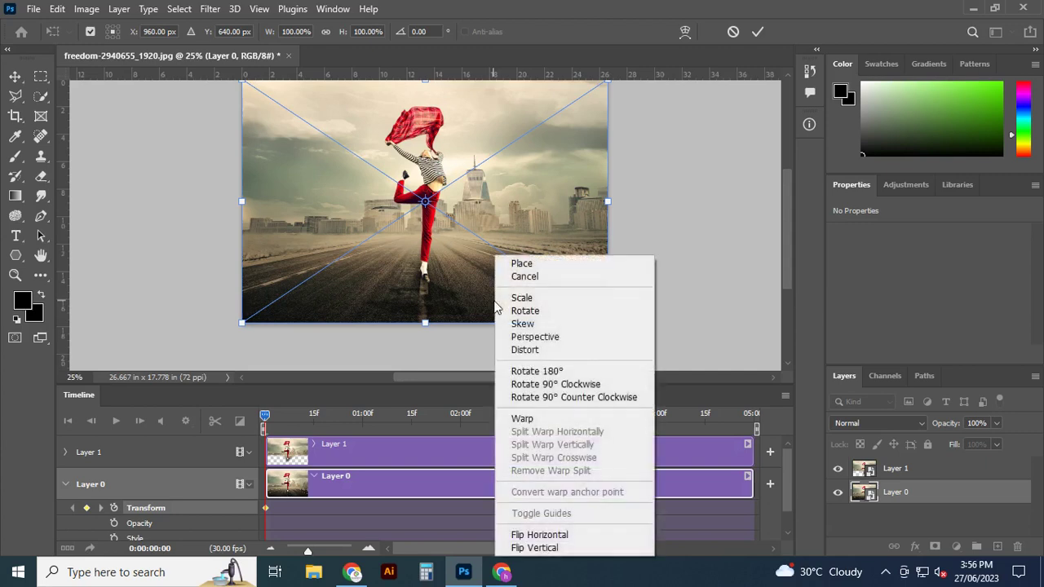
{"action": "left_click", "coordinate": [534, 355]}
{"action": "scroll", "coordinate": [527, 294], "scroll_direction": "down", "scroll_amount": 2}
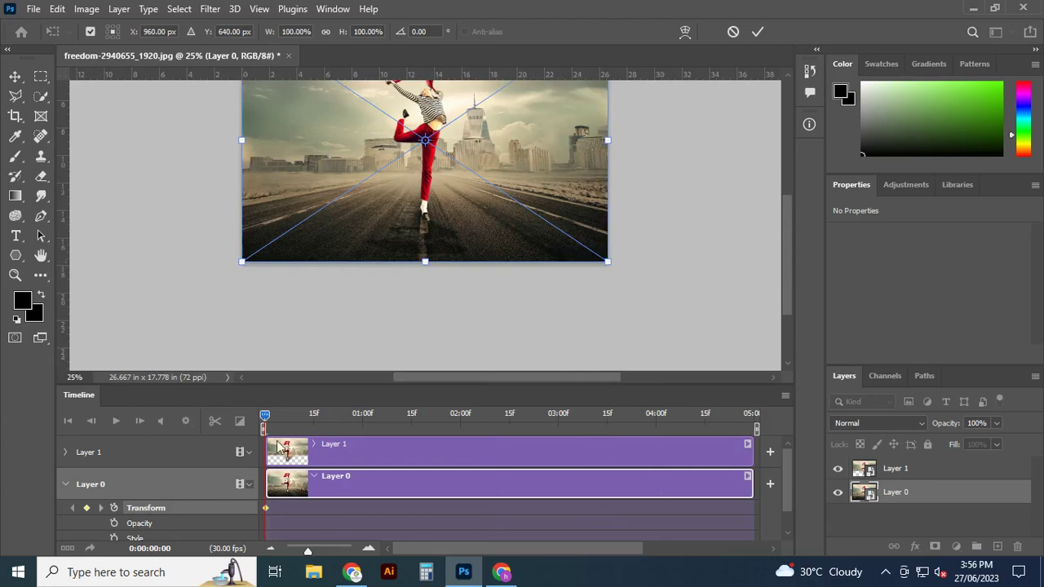
{"action": "left_click_drag", "start_coordinate": [243, 262], "coordinate": [199, 312]}
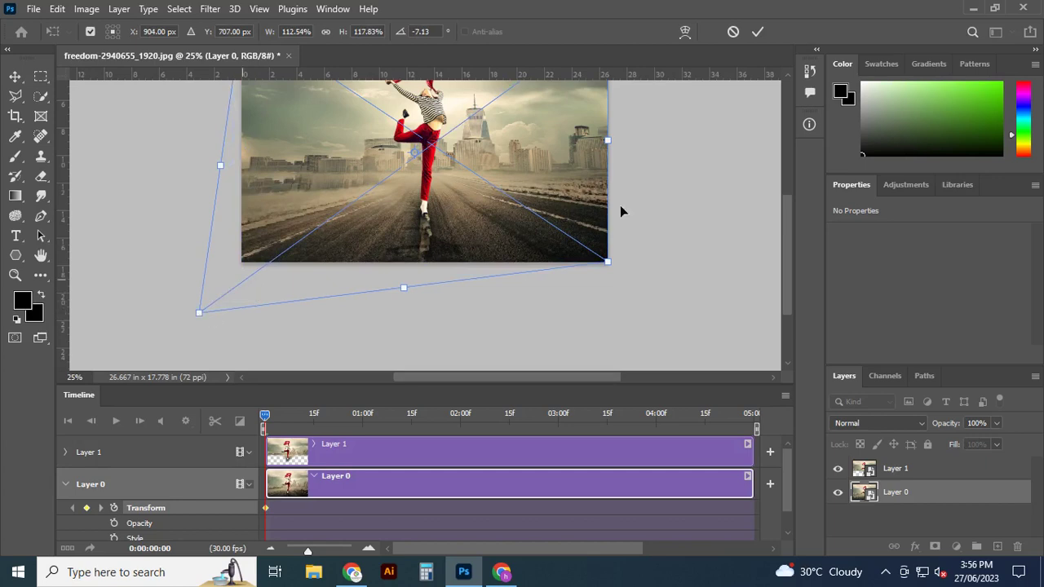
{"action": "left_click", "coordinate": [758, 32]}
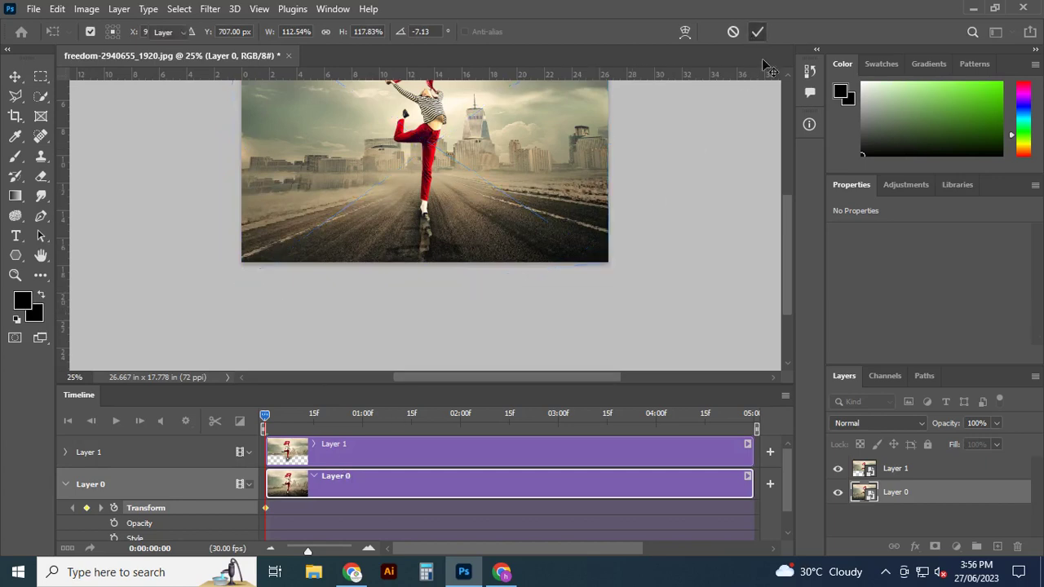
Move the timeline playhead to 0:00:01:15.
{"action": "scroll", "coordinate": [408, 520], "scroll_direction": "down", "scroll_amount": 1}
{"action": "scroll", "coordinate": [356, 486], "scroll_direction": "up", "scroll_amount": 1}
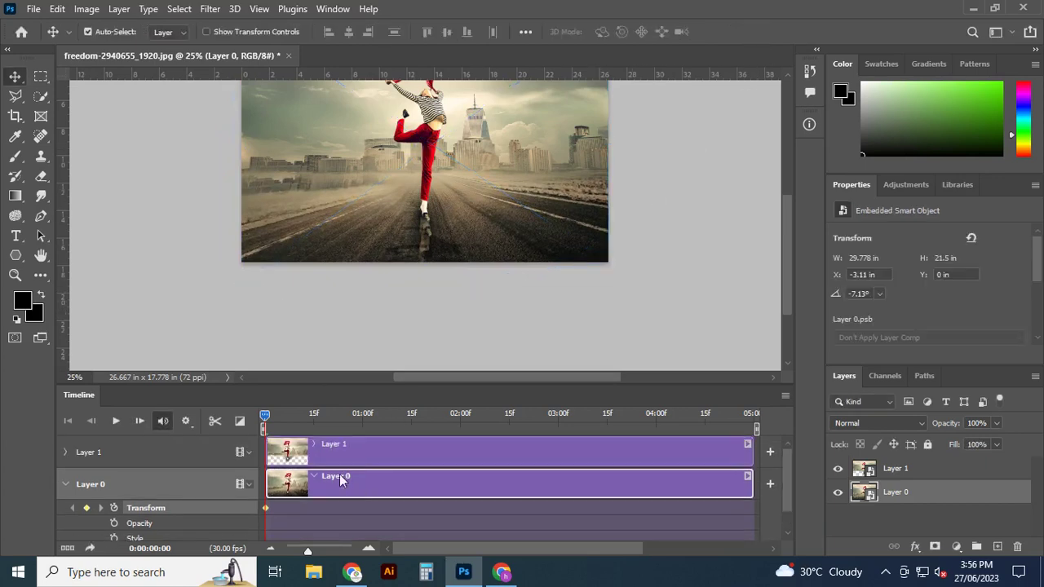
{"action": "left_click_drag", "start_coordinate": [265, 426], "coordinate": [410, 420]}
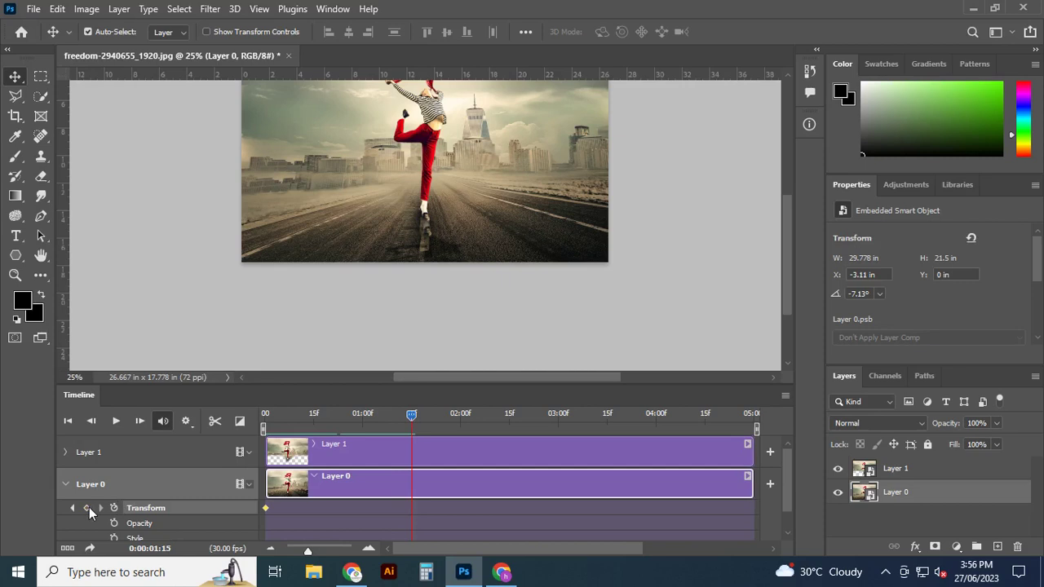
Distort Layer 0's lower-left corner and left side at 0:00:01:15, then jump back to the first frame.
{"action": "key", "text": "ctrl+t"}
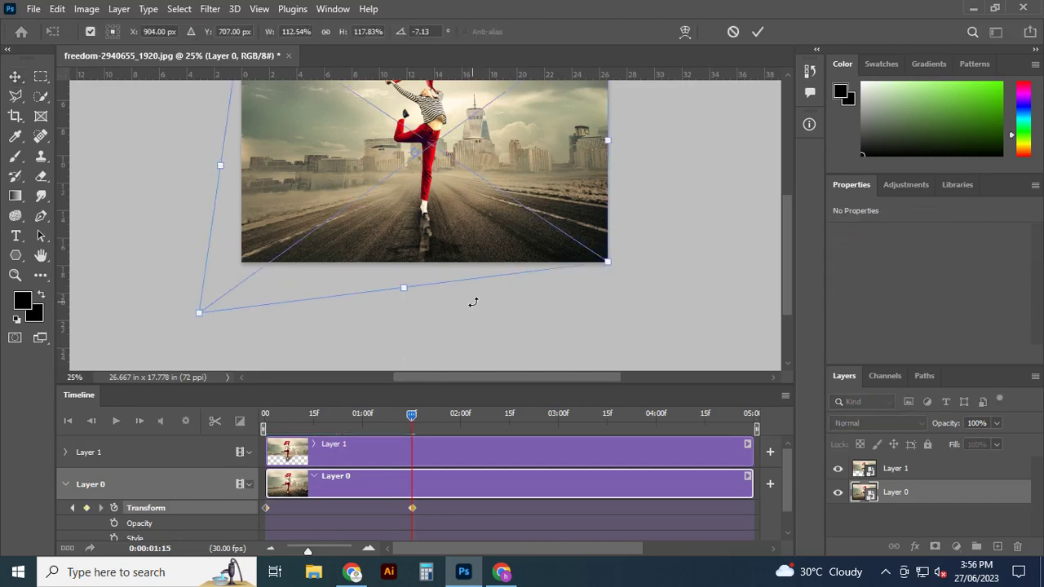
{"action": "right_click", "coordinate": [421, 254]}
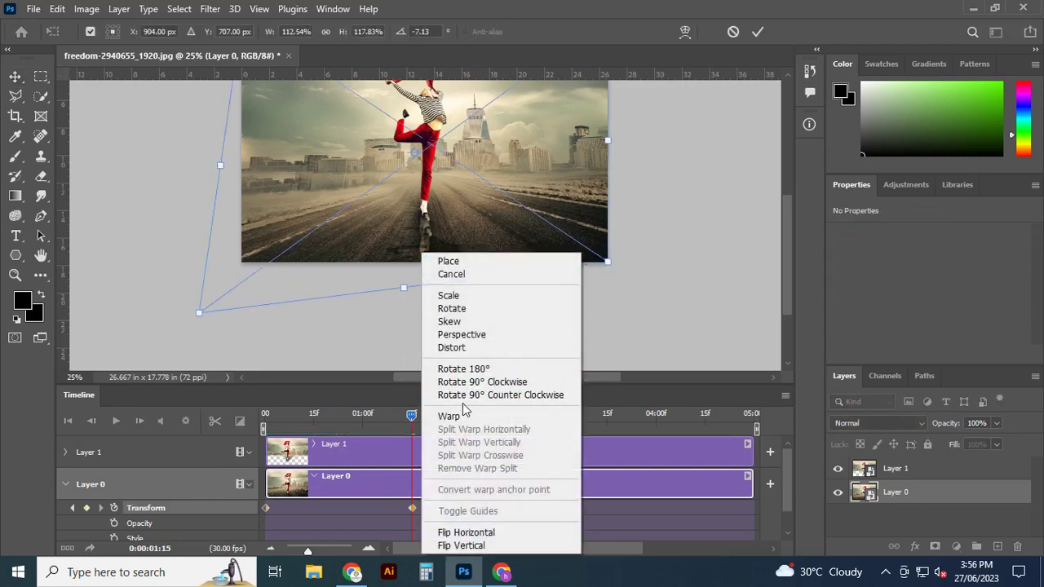
{"action": "left_click", "coordinate": [453, 347]}
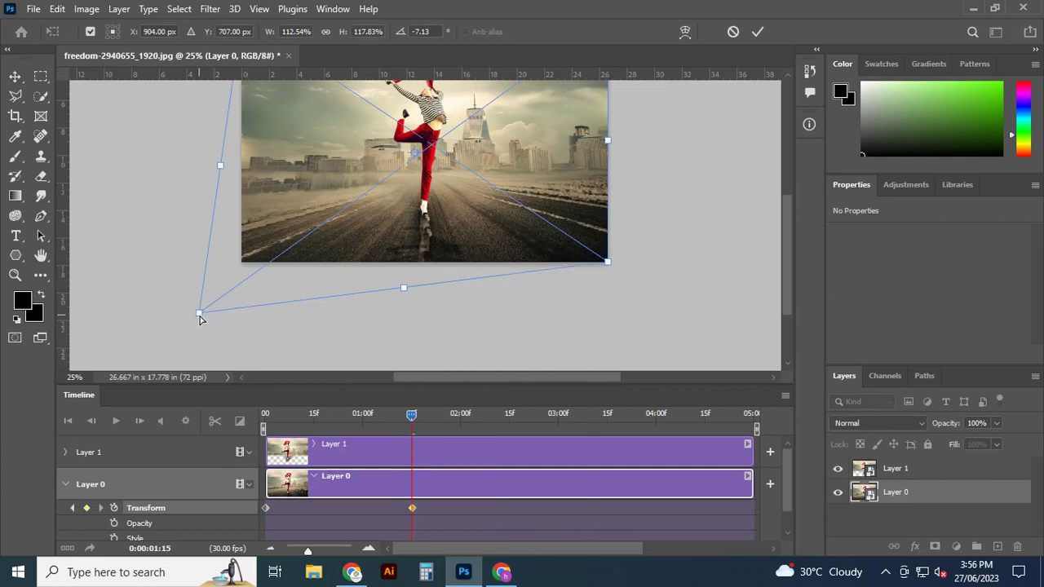
{"action": "left_click_drag", "start_coordinate": [200, 315], "coordinate": [241, 267]}
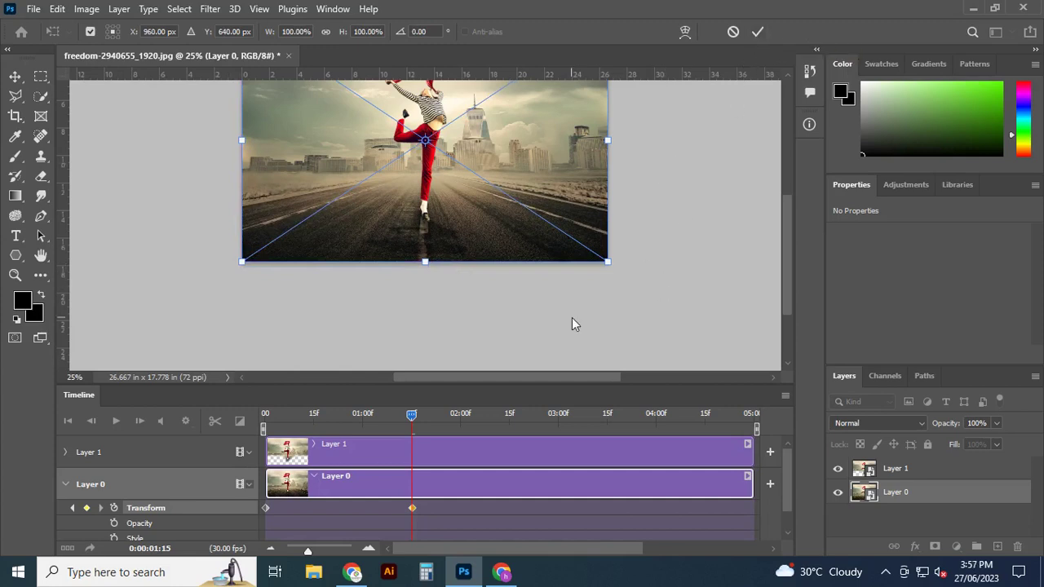
{"action": "left_click_drag", "start_coordinate": [241, 140], "coordinate": [219, 166]}
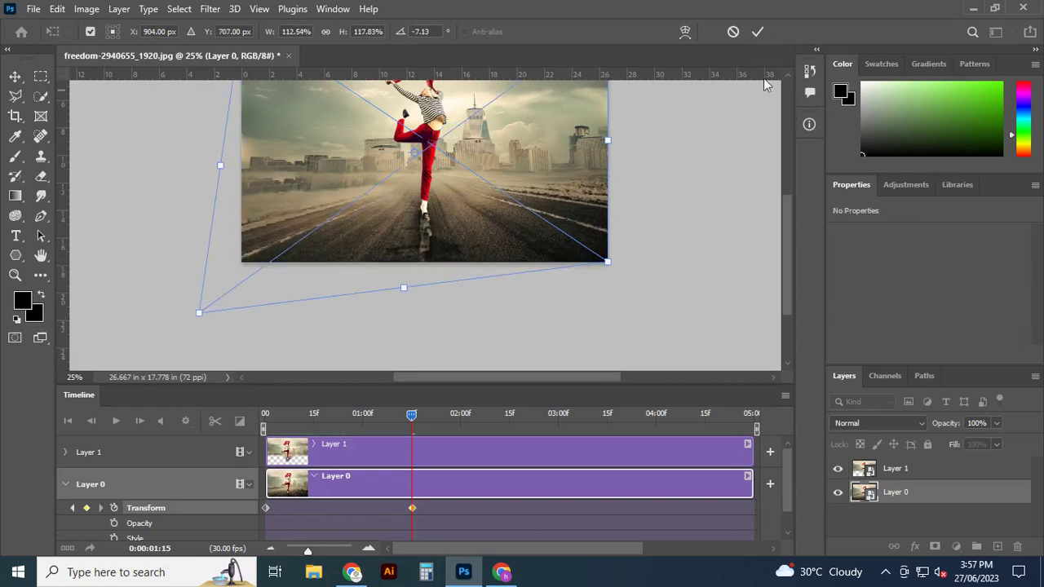
{"action": "key", "text": "Return"}
{"action": "key", "text": "Home"}
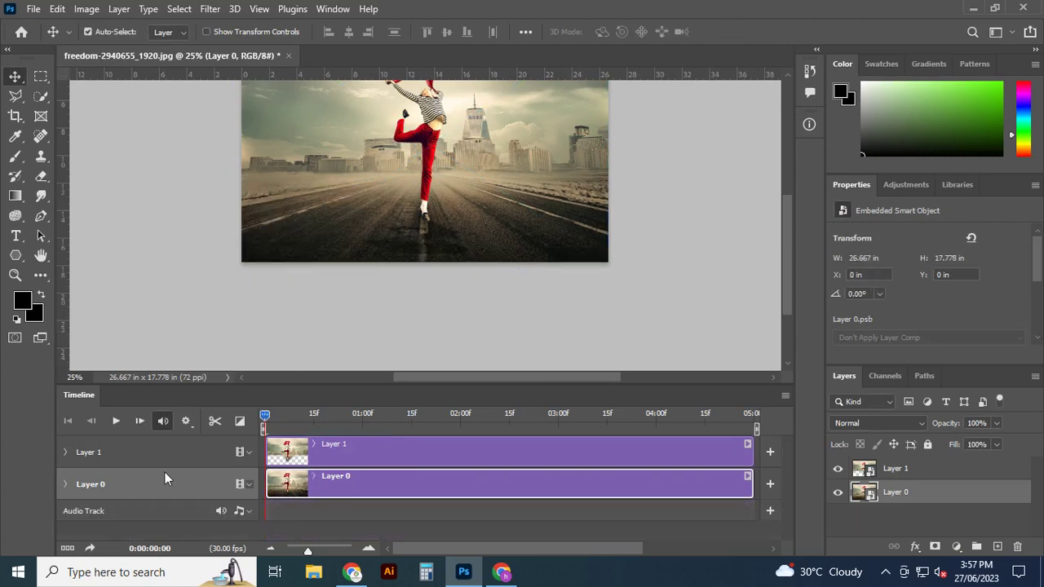
Re-enable Layer 0's Transform keyframing at frame zero and put Free Transform into Distort mode.
{"action": "left_click", "coordinate": [66, 485]}
{"action": "left_click", "coordinate": [115, 509]}
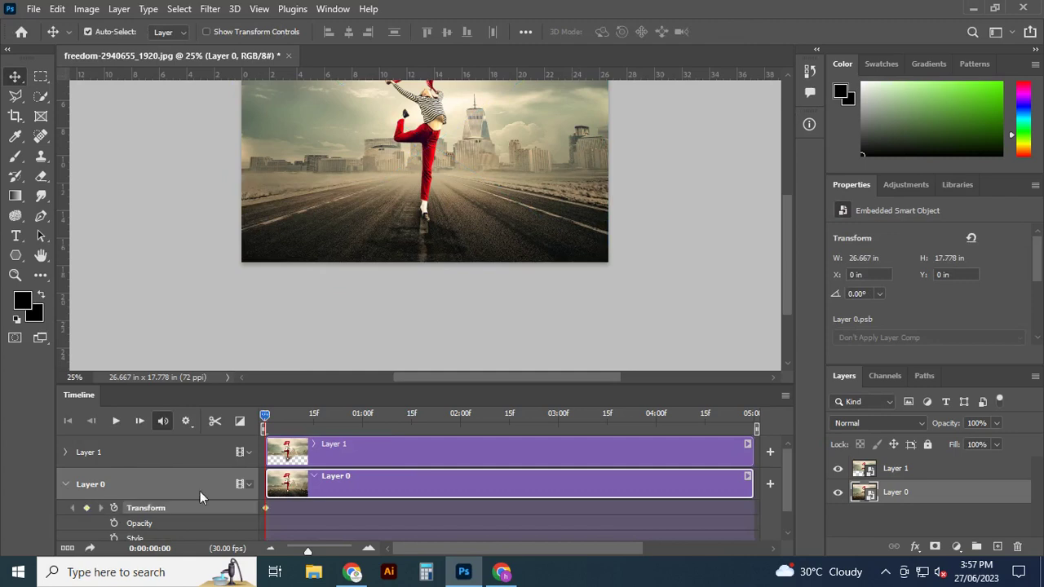
{"action": "key", "text": "ctrl+t"}
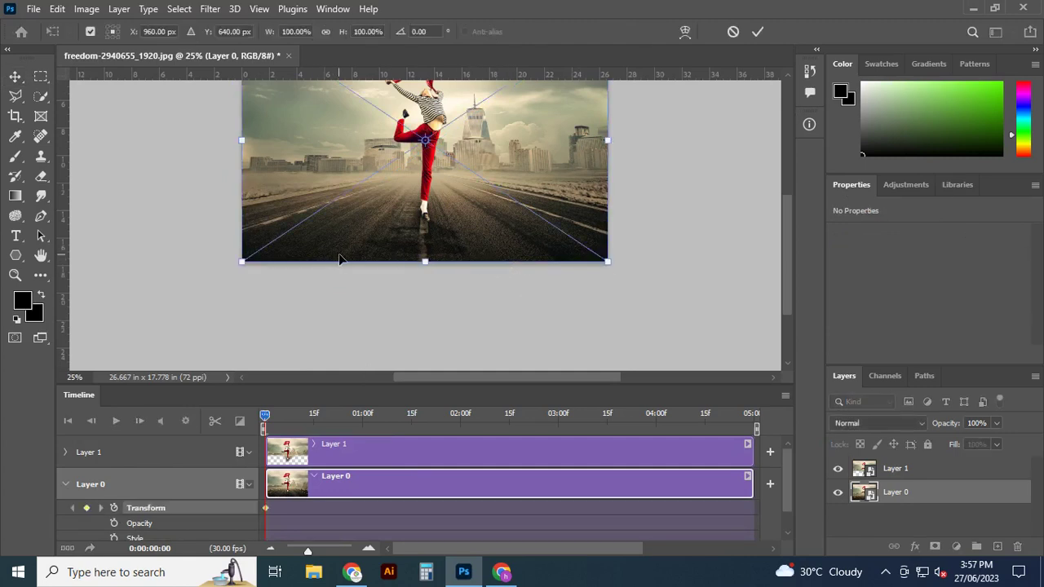
{"action": "right_click", "coordinate": [341, 258]}
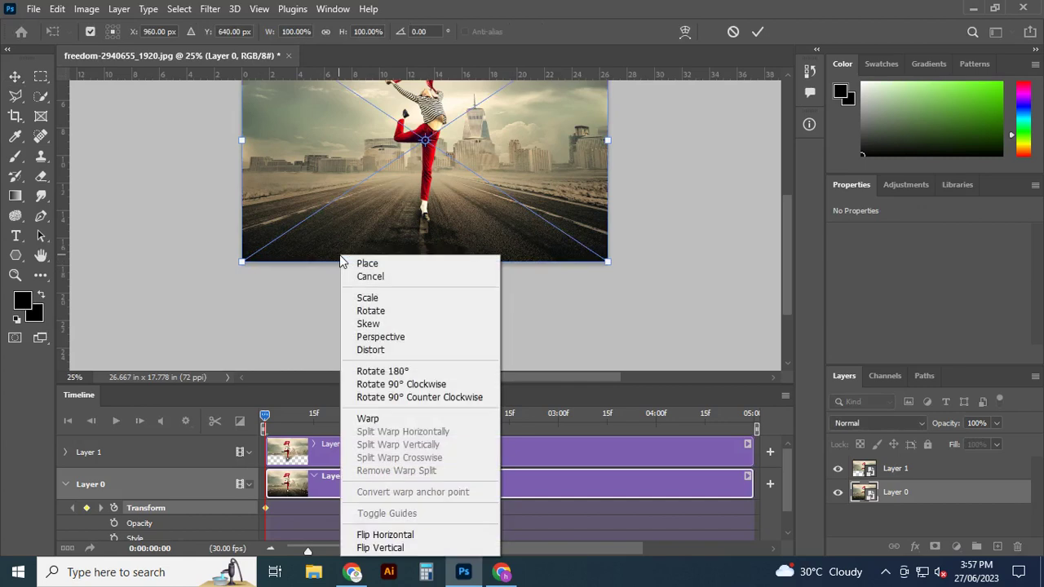
{"action": "left_click", "coordinate": [381, 350]}
Pull both bottom road corners down and outward and apply the distortion.
{"action": "left_click_drag", "start_coordinate": [242, 263], "coordinate": [189, 324]}
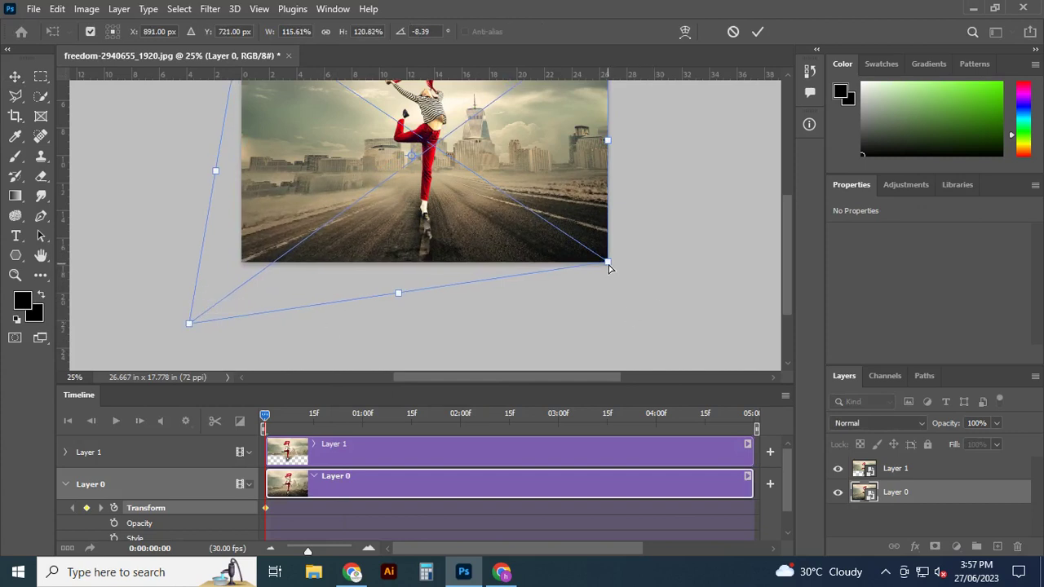
{"action": "left_click_drag", "start_coordinate": [607, 263], "coordinate": [636, 324]}
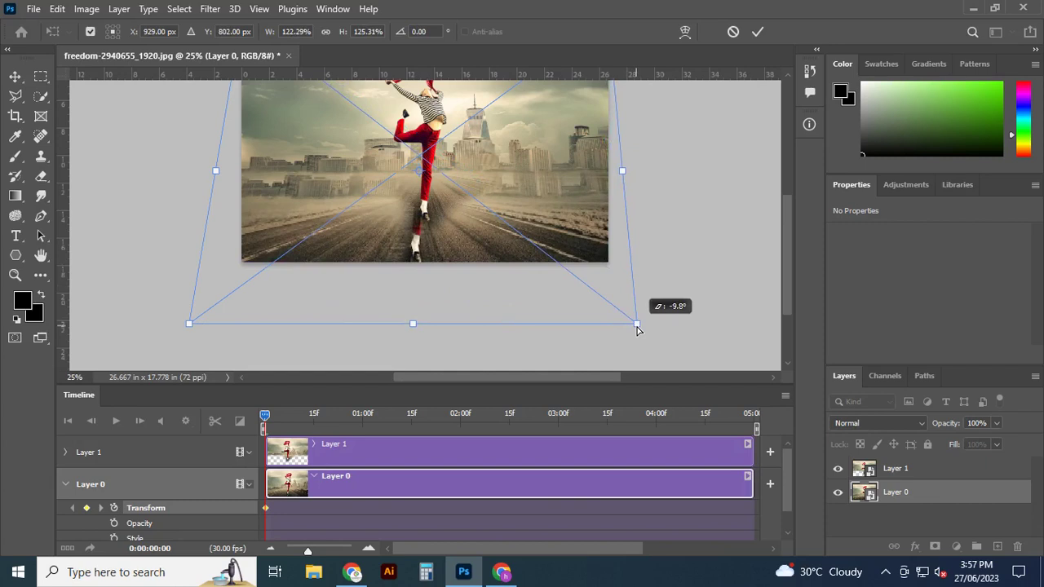
{"action": "left_click_drag", "start_coordinate": [638, 327], "coordinate": [637, 325]}
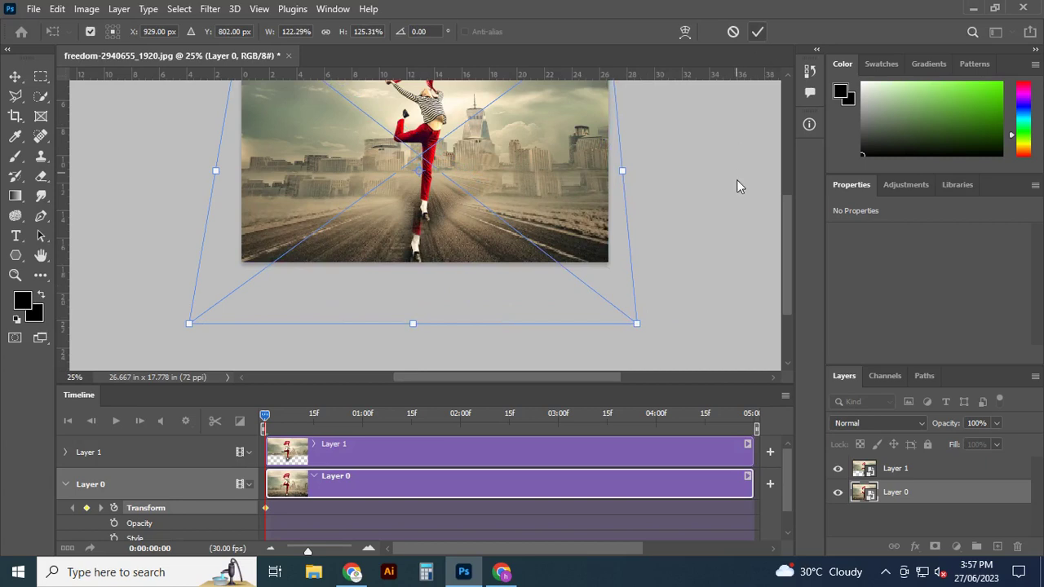
{"action": "key", "text": "ctrl+z"}
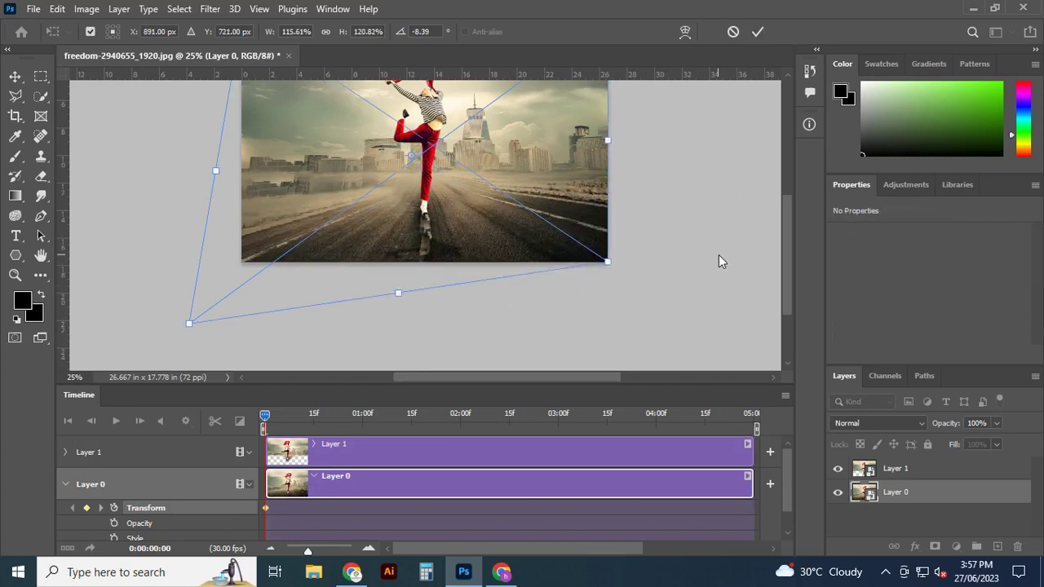
{"action": "left_click_drag", "start_coordinate": [615, 263], "coordinate": [656, 320]}
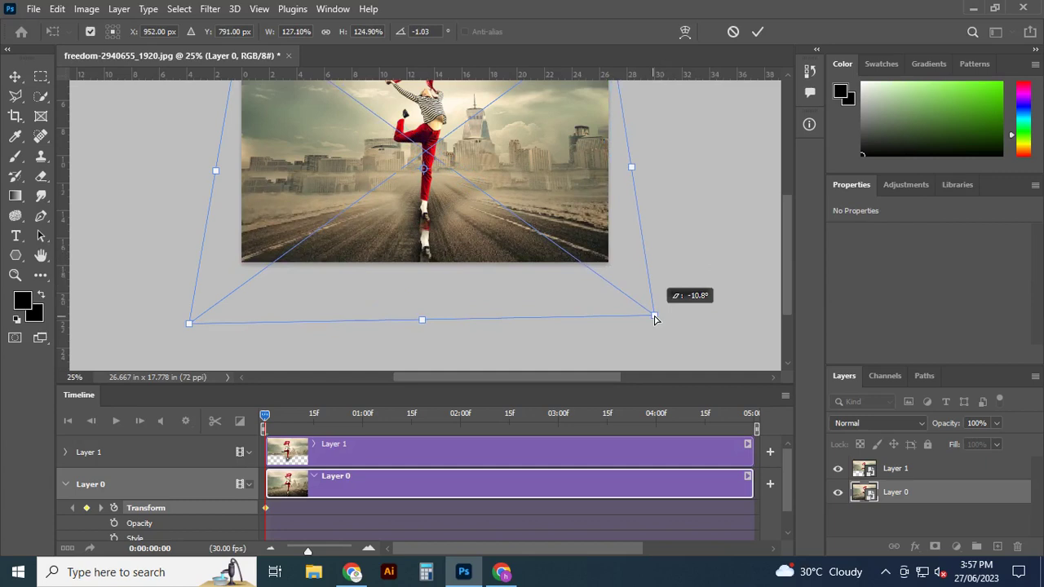
{"action": "left_click", "coordinate": [756, 31]}
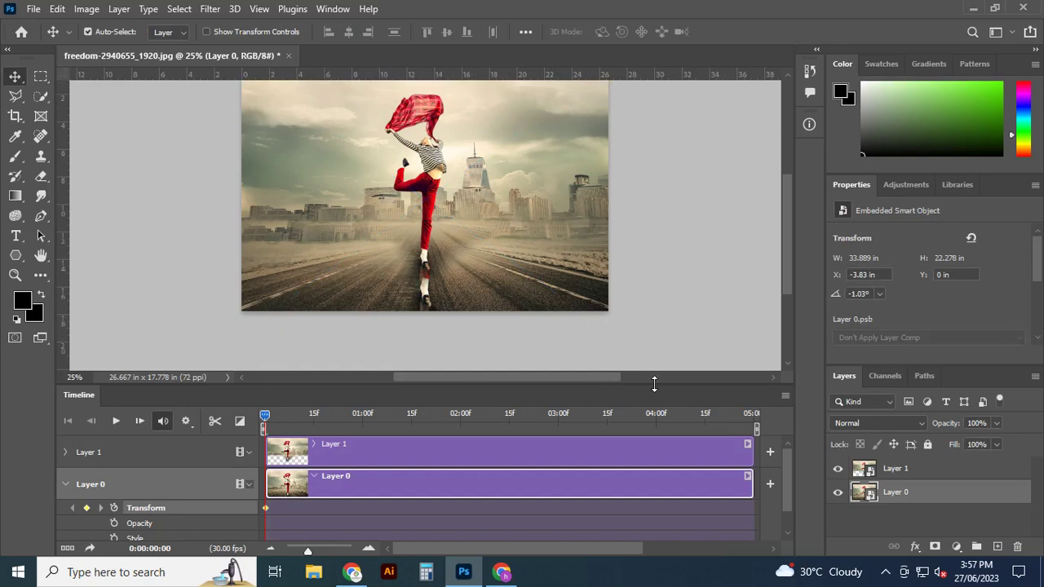
Move the playhead to 0:00:02:01 and commit a transform to record a keyframe there.
{"action": "left_click_drag", "start_coordinate": [307, 422], "coordinate": [464, 428]}
{"action": "key", "text": "ctrl"}
{"action": "key", "text": "ctrl+t"}
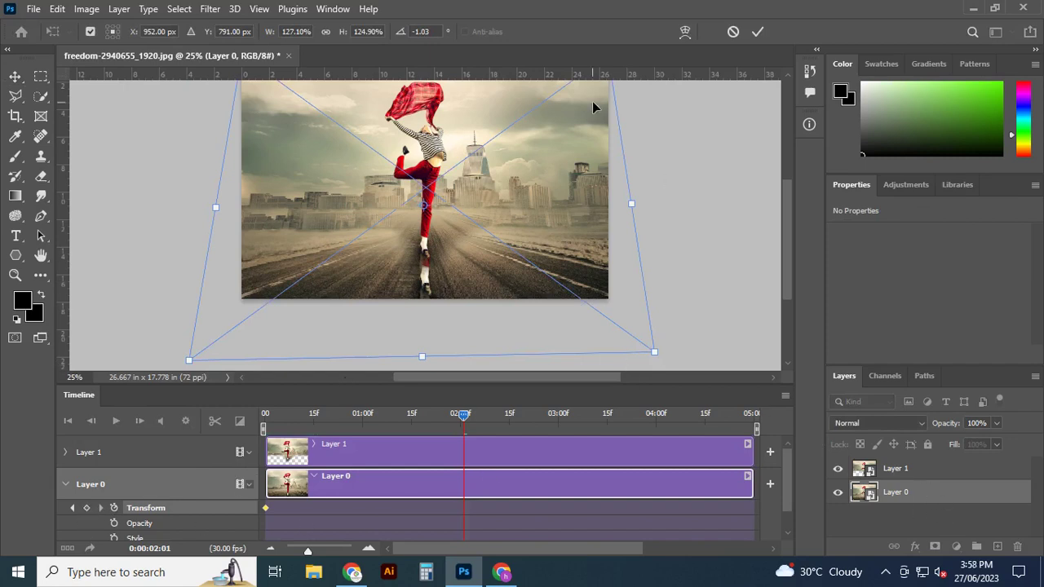
{"action": "left_click", "coordinate": [756, 33]}
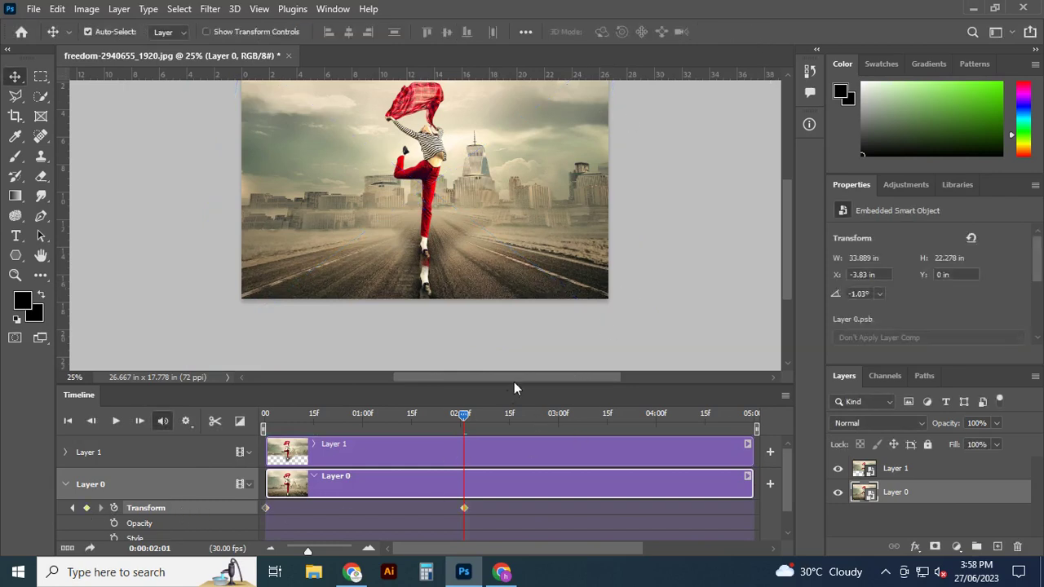
Distort both bottom corners back onto the image corners, restoring the undistorted road.
{"action": "key", "text": "ctrl+t"}
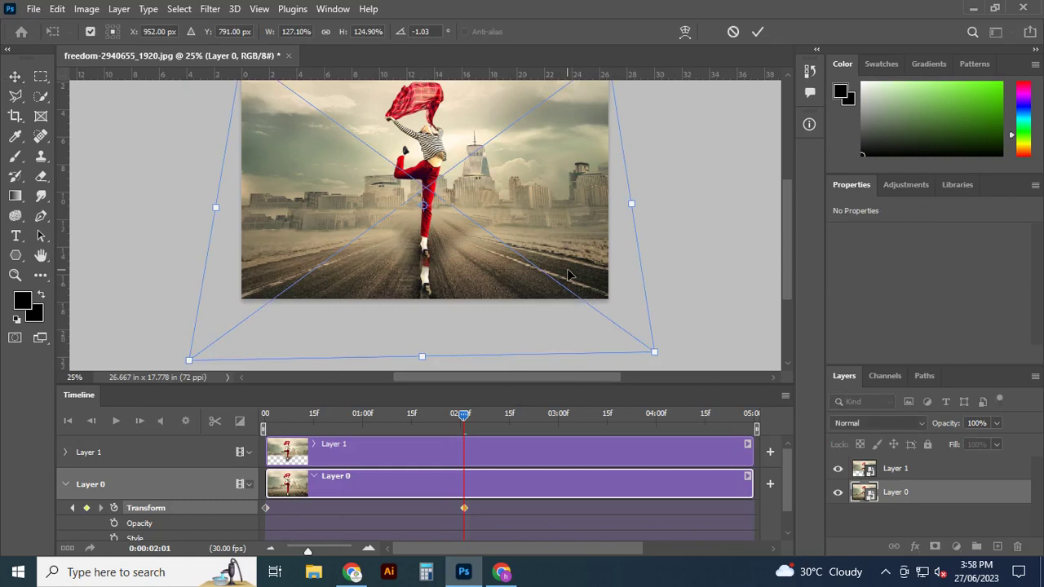
{"action": "right_click", "coordinate": [568, 275]}
{"action": "left_click", "coordinate": [637, 350]}
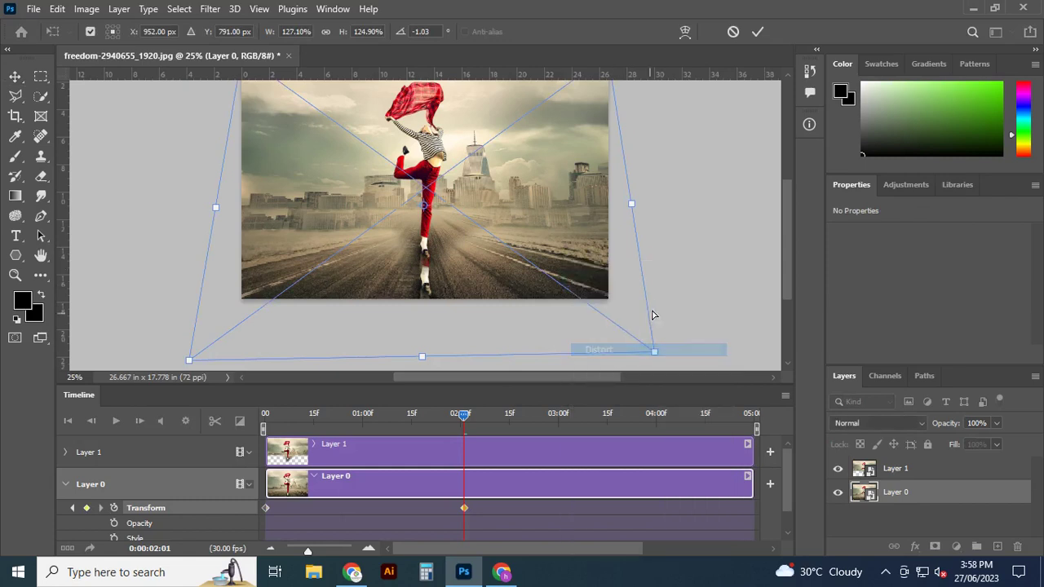
{"action": "left_click_drag", "start_coordinate": [654, 351], "coordinate": [608, 299]}
{"action": "mouse_move", "coordinate": [188, 363]}
{"action": "left_mouse_down"}
{"action": "mouse_move", "coordinate": [208, 319]}
{"action": "mouse_move", "coordinate": [239, 308]}
{"action": "left_mouse_up"}
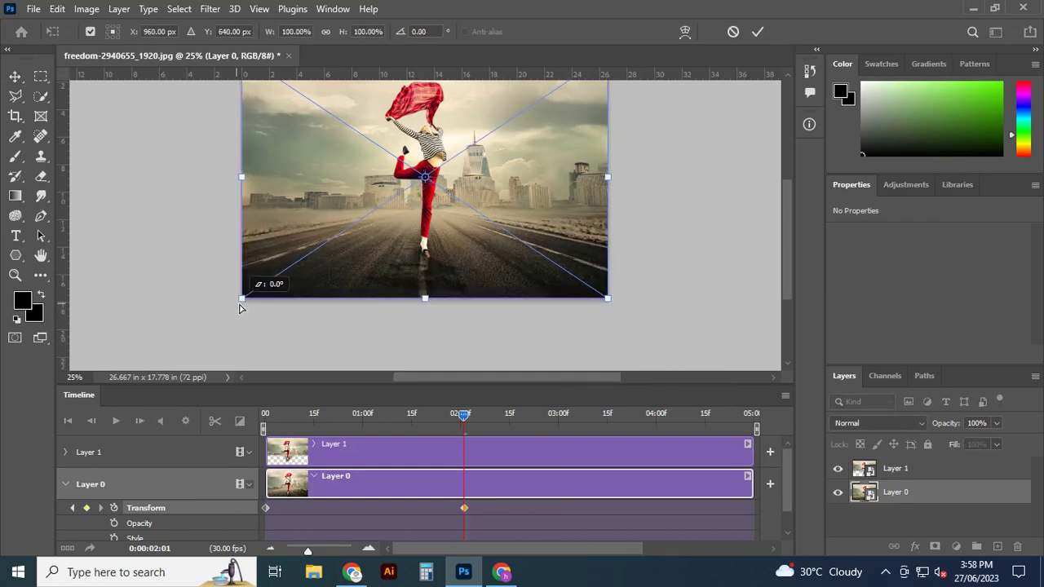
{"action": "left_click", "coordinate": [758, 31]}
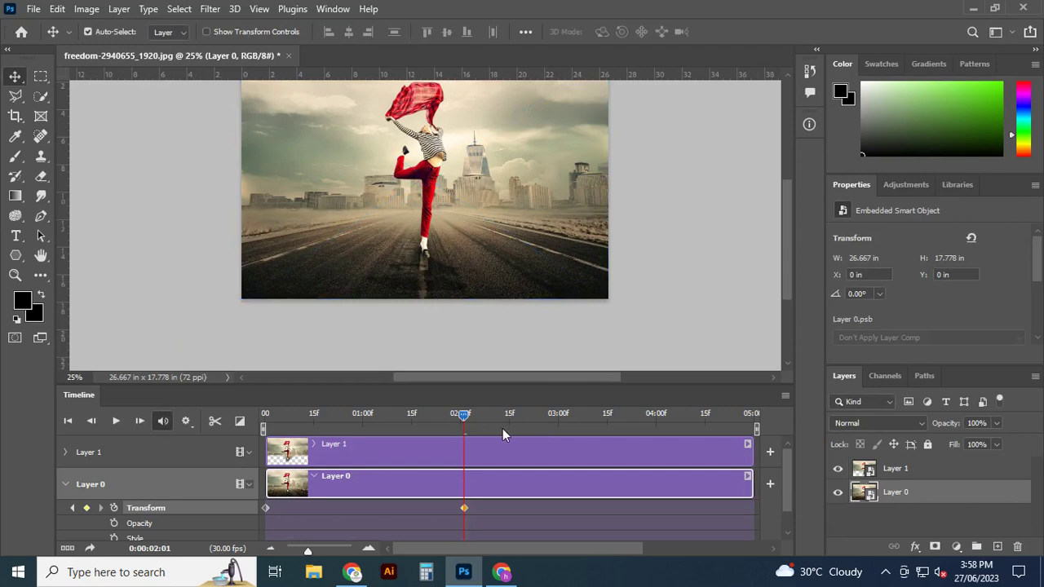
Add a 0:00:03:09 Transform keyframe with both bottom road corners pulled down and outward.
{"action": "left_click_drag", "start_coordinate": [463, 415], "coordinate": [590, 428]}
{"action": "left_click", "coordinate": [87, 508]}
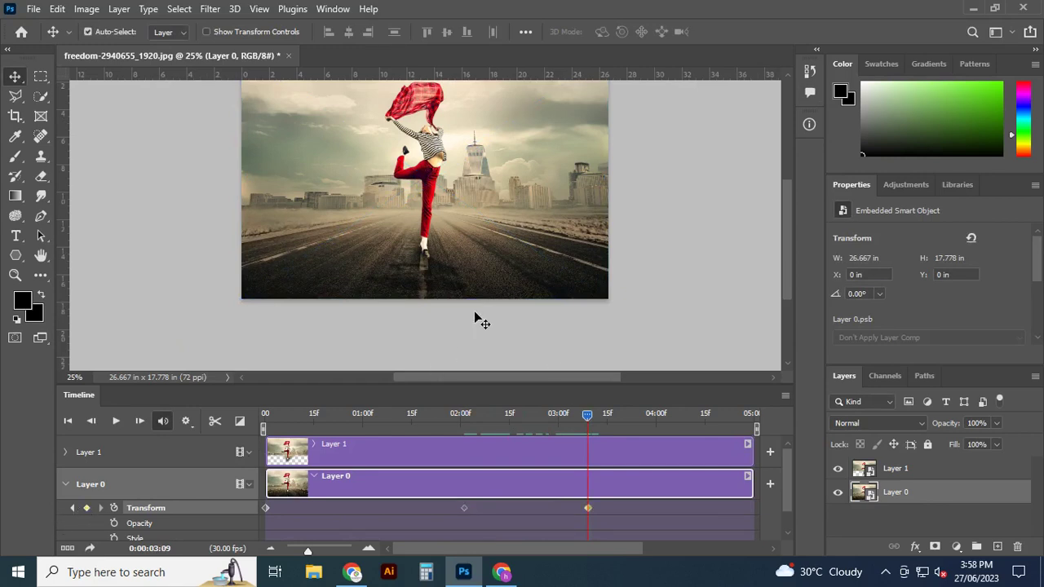
{"action": "key", "text": "ctrl+t"}
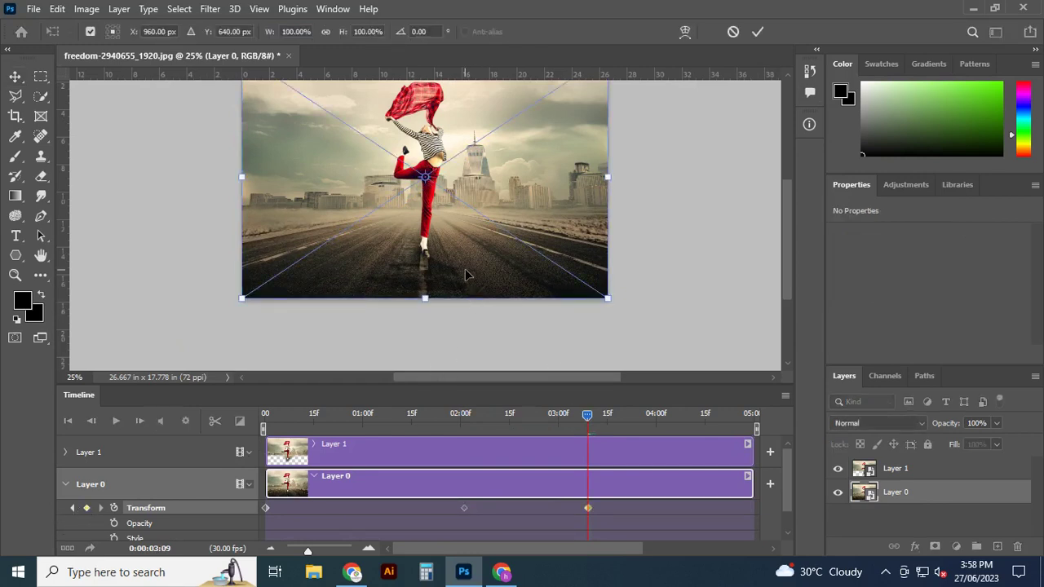
{"action": "right_click", "coordinate": [467, 274]}
{"action": "left_click", "coordinate": [517, 351]}
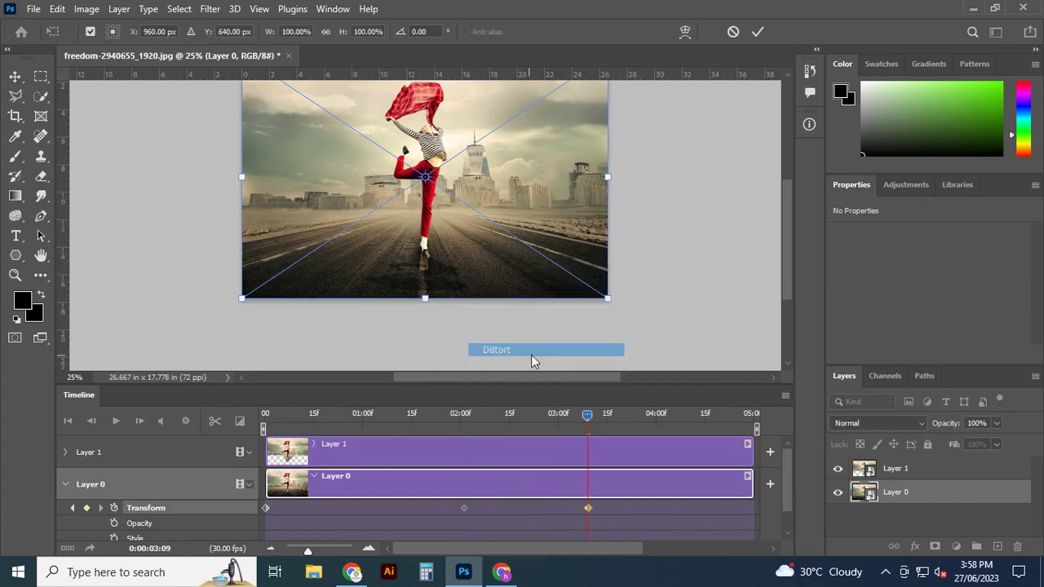
{"action": "left_click_drag", "start_coordinate": [242, 299], "coordinate": [220, 323]}
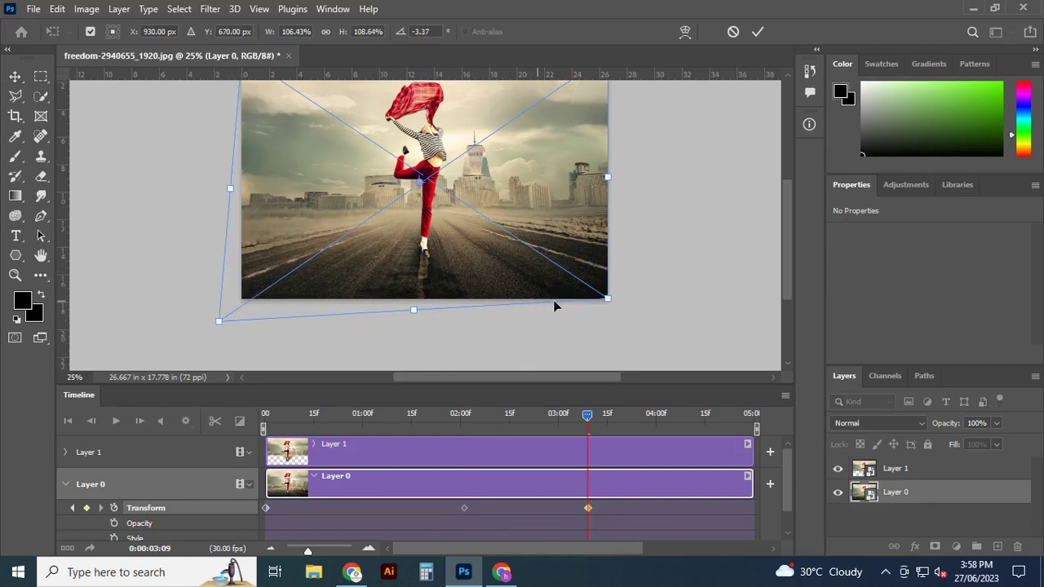
{"action": "left_click_drag", "start_coordinate": [609, 301], "coordinate": [623, 322]}
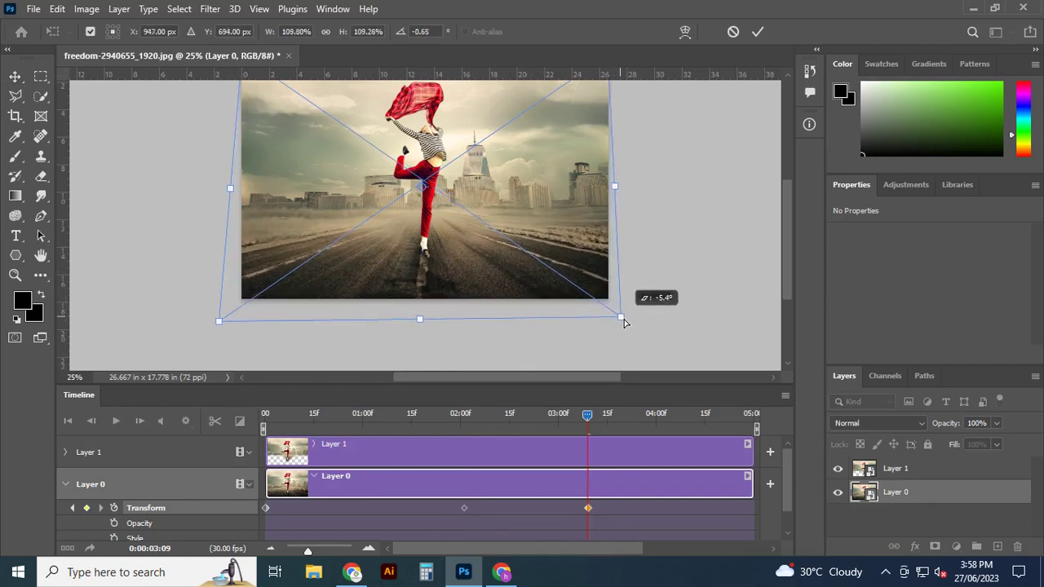
{"action": "left_click", "coordinate": [758, 31]}
{"action": "left_click_drag", "start_coordinate": [587, 420], "coordinate": [749, 445]}
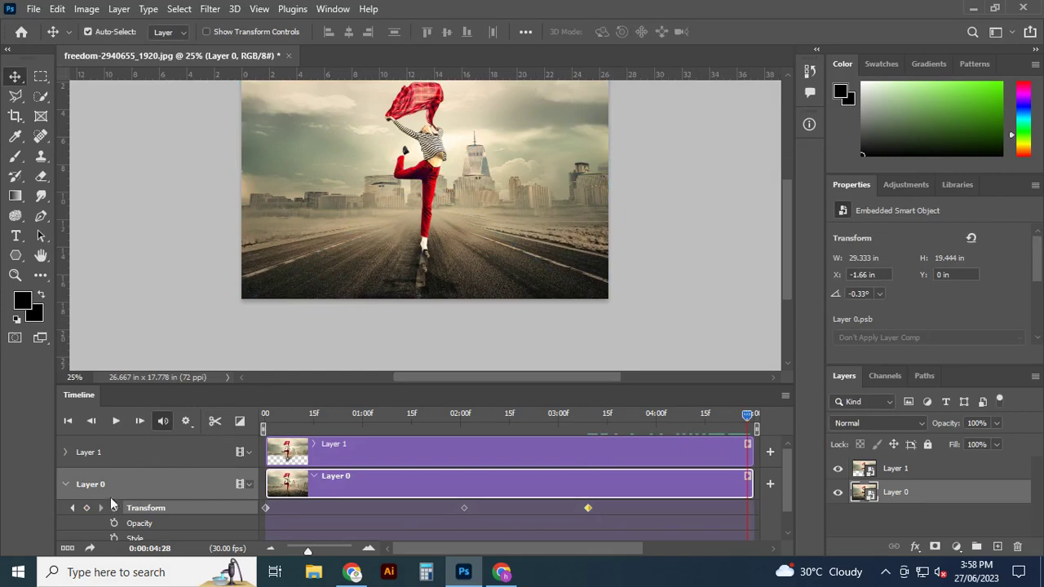
At 0:00:04:28, distort the bottom corners back onto the image corners, then rewind to 0:00:00:00.
{"action": "key", "text": "ctrl+t"}
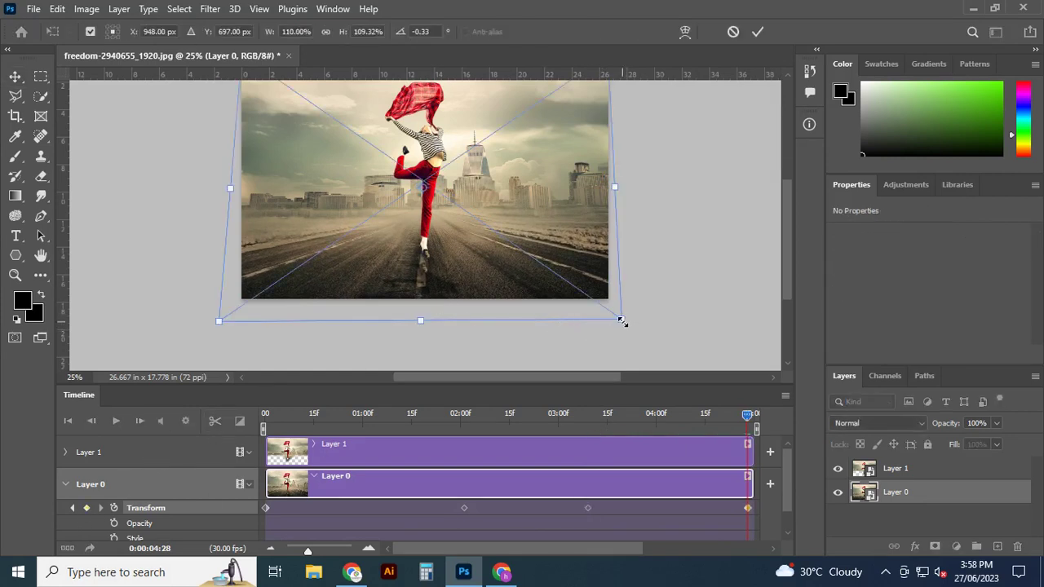
{"action": "right_click", "coordinate": [516, 282]}
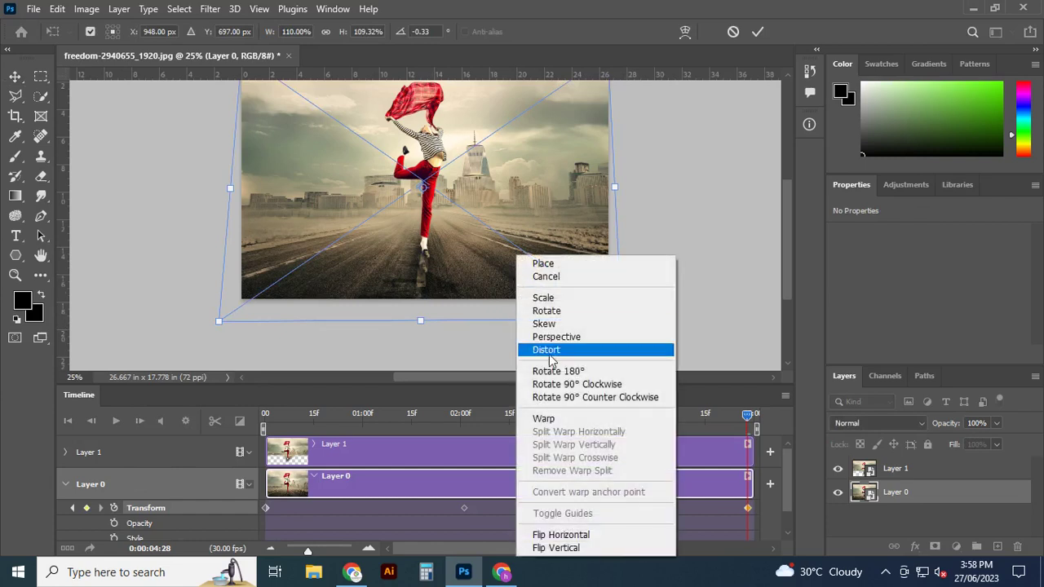
{"action": "left_click", "coordinate": [551, 351]}
{"action": "left_click_drag", "start_coordinate": [623, 322], "coordinate": [616, 306]}
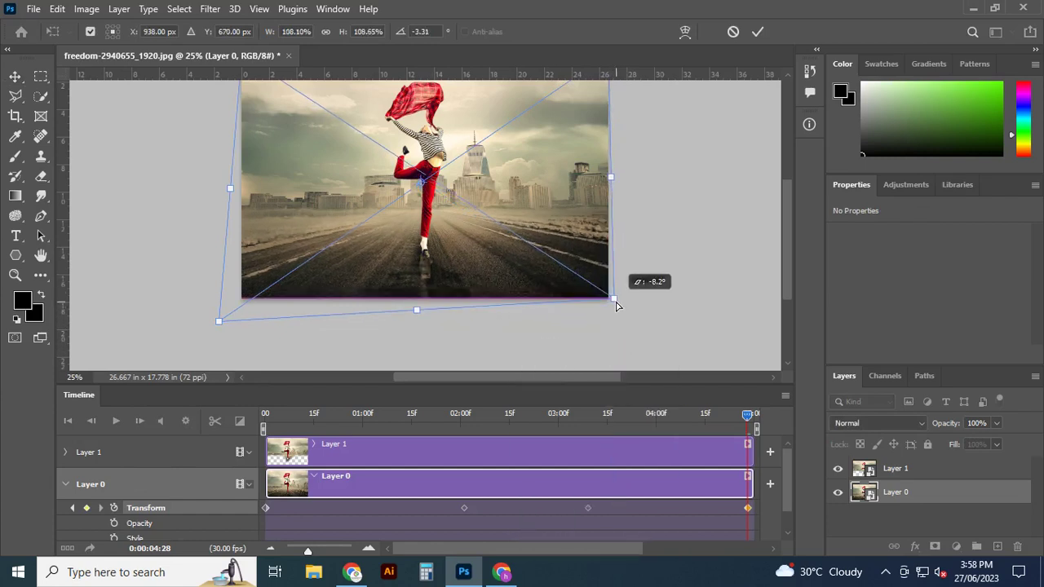
{"action": "left_click_drag", "start_coordinate": [218, 323], "coordinate": [242, 298]}
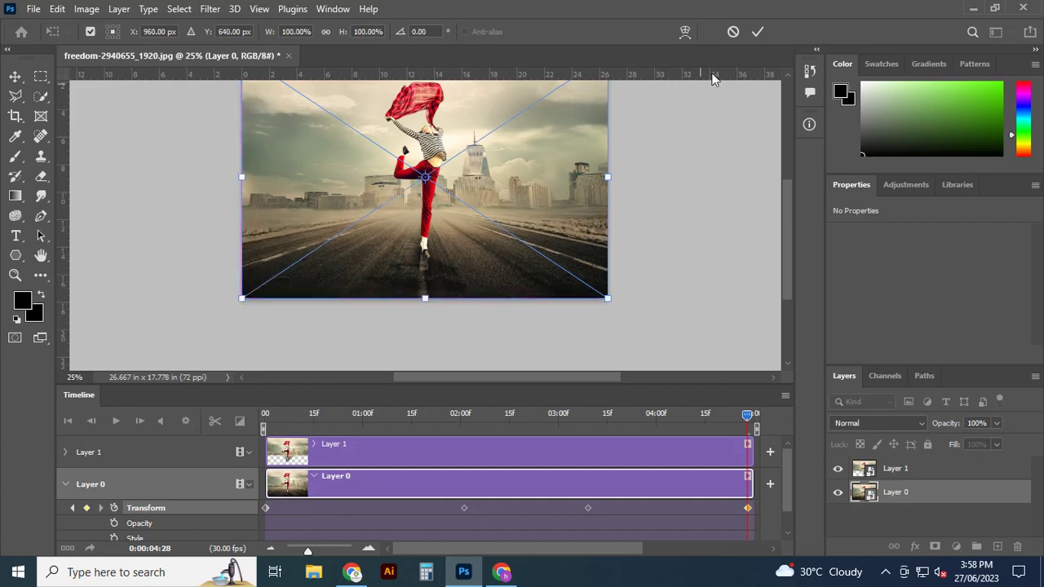
{"action": "left_click", "coordinate": [757, 31]}
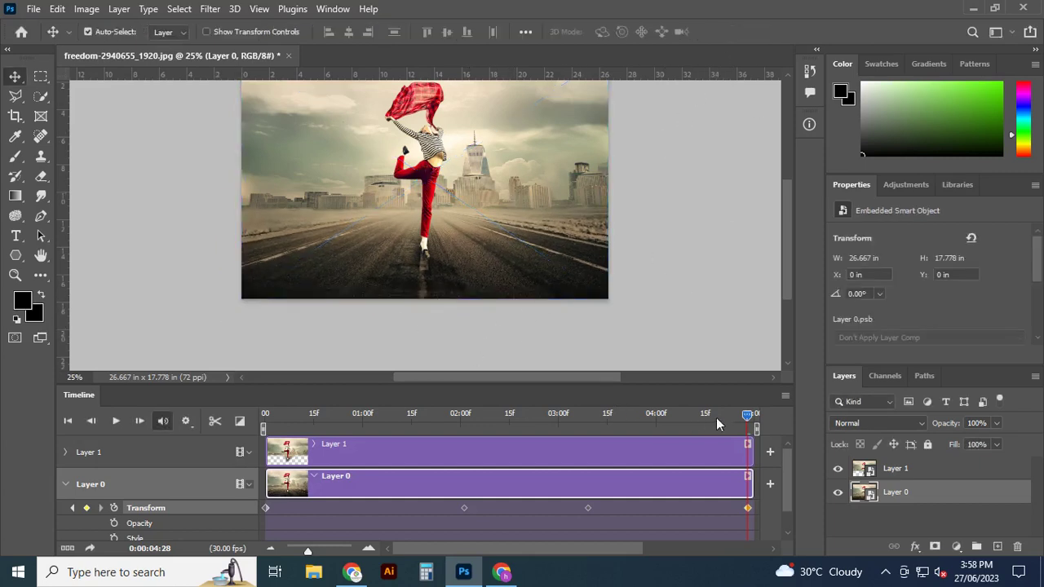
{"action": "left_click_drag", "start_coordinate": [747, 416], "coordinate": [265, 416]}
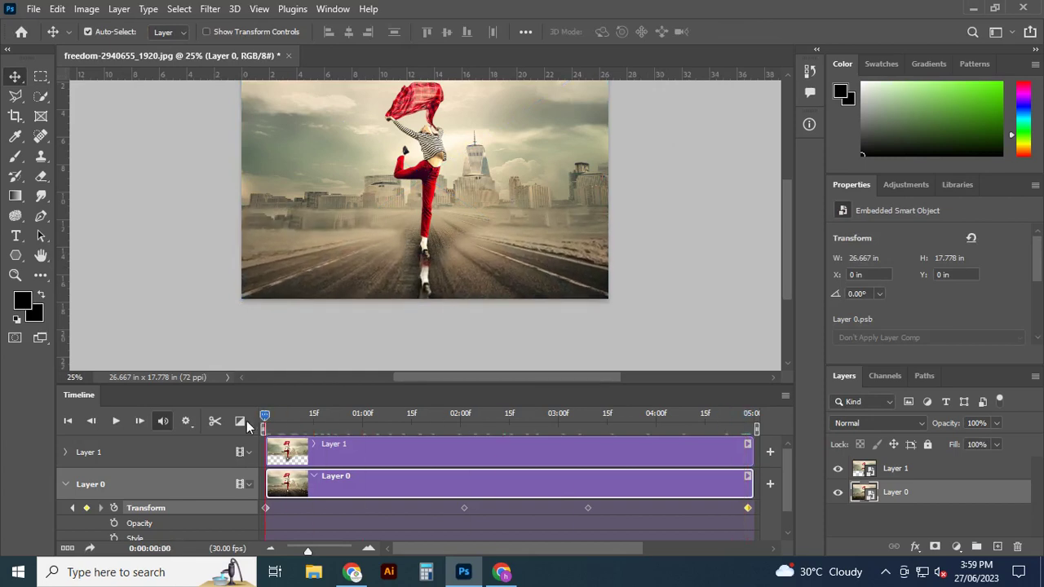
Stretch Layer 1 vertically to 119% height at the start, then scrub the playhead to preview.
{"action": "scroll", "coordinate": [645, 264], "scroll_direction": "up", "scroll_amount": 1}
{"action": "scroll", "coordinate": [645, 263], "scroll_direction": "up", "scroll_amount": 1}
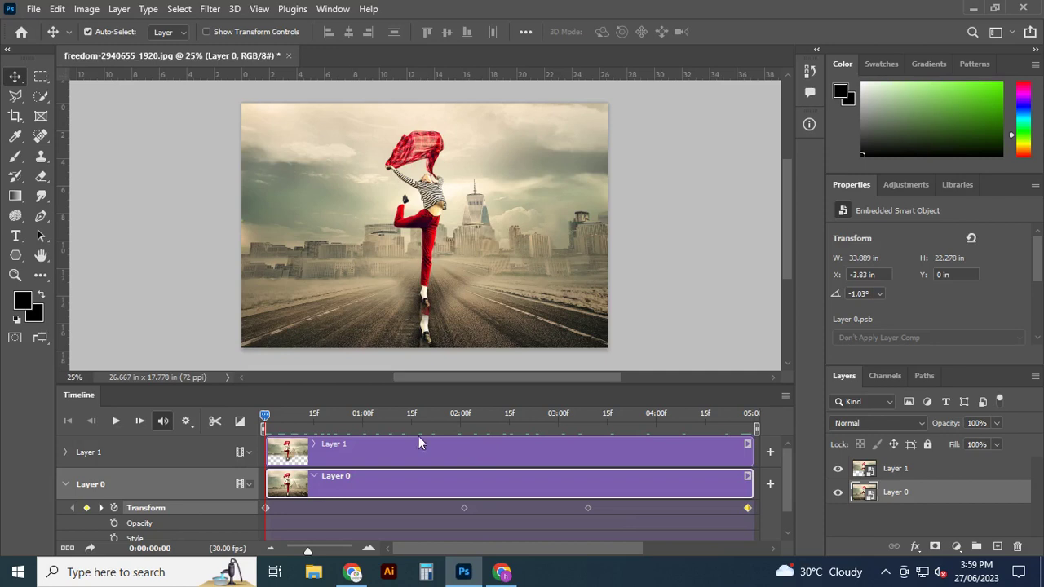
{"action": "left_click", "coordinate": [935, 473]}
{"action": "left_click", "coordinate": [509, 268]}
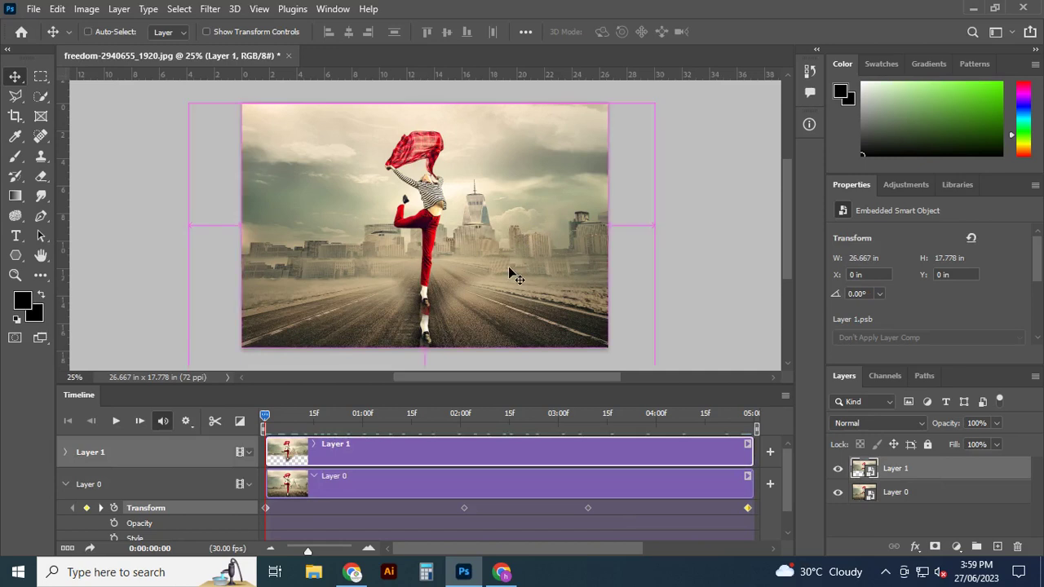
{"action": "key", "text": "ctrl+t"}
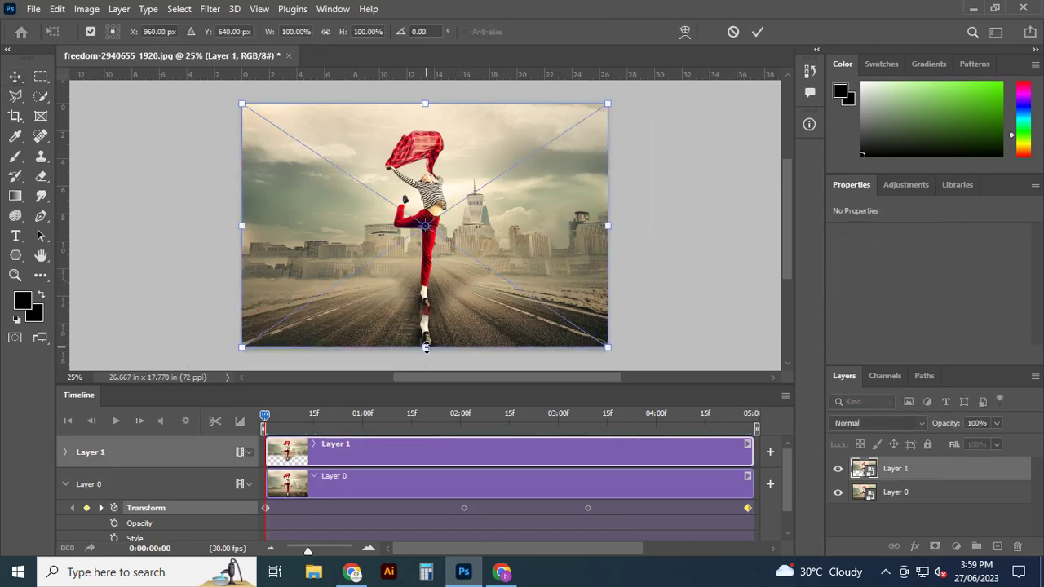
{"action": "left_click_drag", "start_coordinate": [424, 347], "coordinate": [432, 339]}
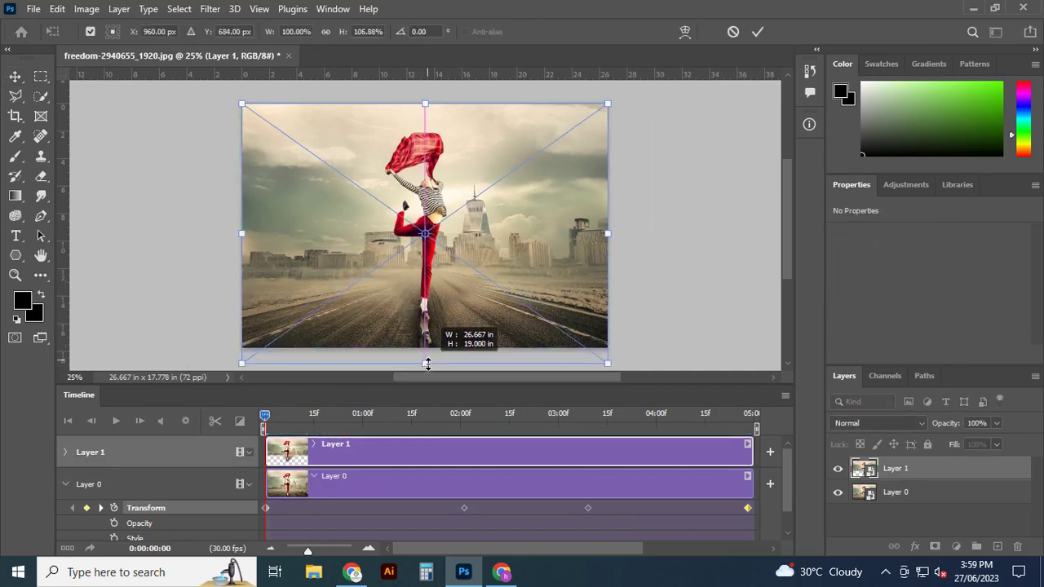
{"action": "left_click_drag", "start_coordinate": [432, 339], "coordinate": [428, 343]}
{"action": "scroll", "coordinate": [482, 311], "scroll_direction": "up", "scroll_amount": 2}
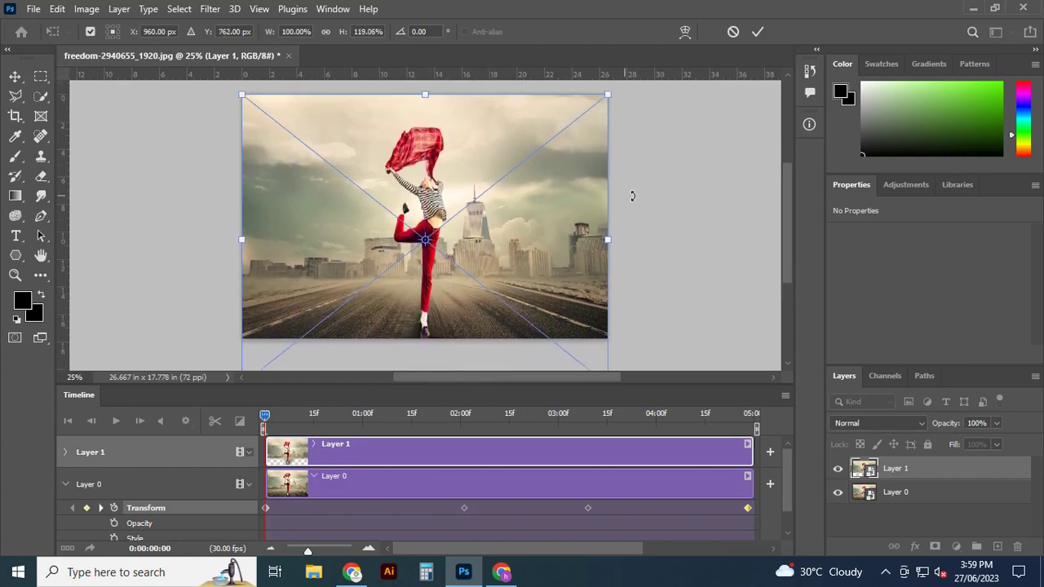
{"action": "key", "text": "Return"}
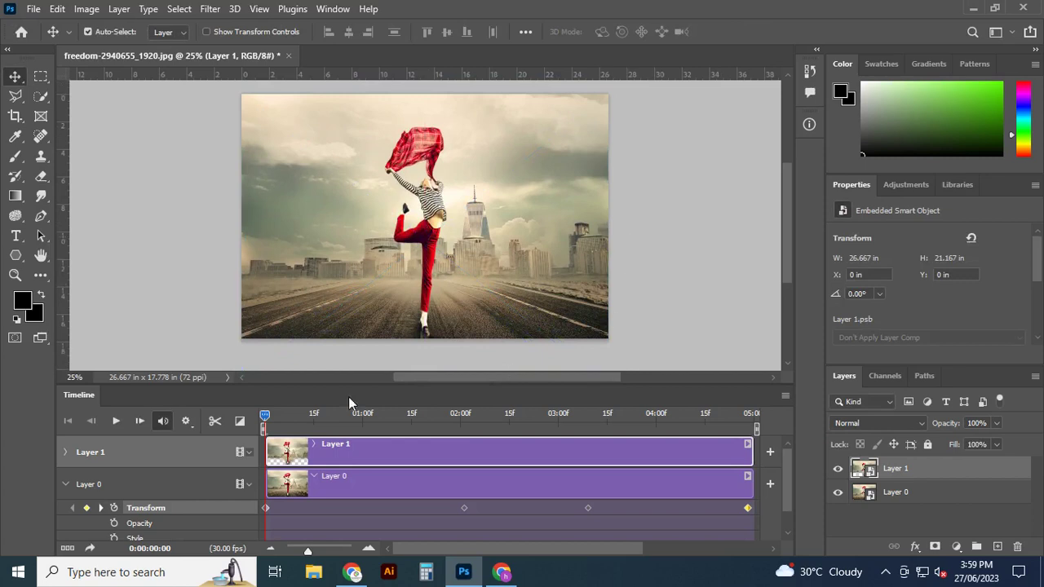
{"action": "mouse_move", "coordinate": [265, 418]}
{"action": "left_mouse_down"}
{"action": "mouse_move", "coordinate": [748, 424]}
{"action": "mouse_move", "coordinate": [218, 426]}
{"action": "left_mouse_up"}
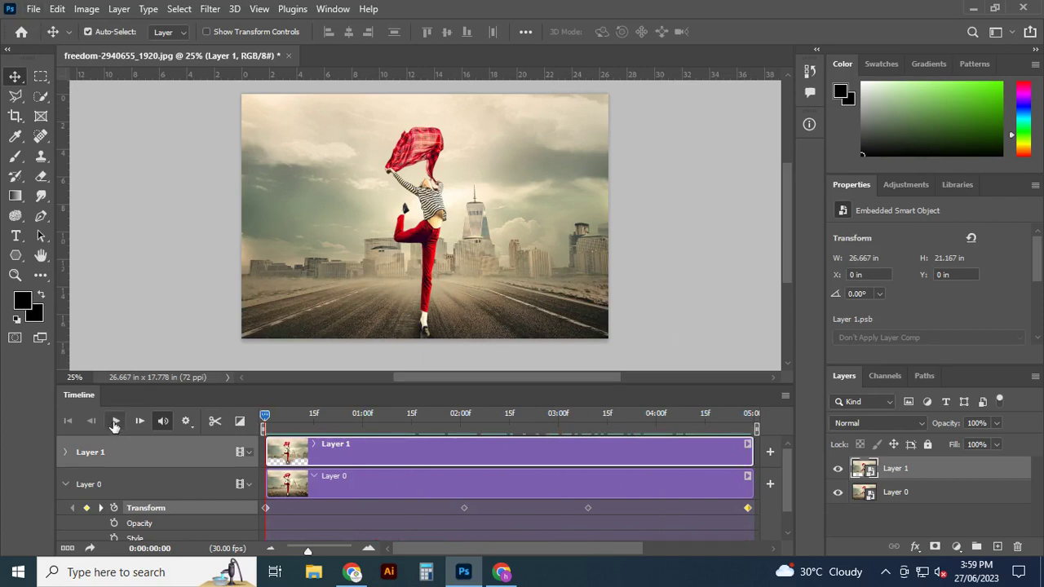
Collapse Layer 0's animated properties and play the road-distortion animation from the start.
{"action": "left_click", "coordinate": [67, 485]}
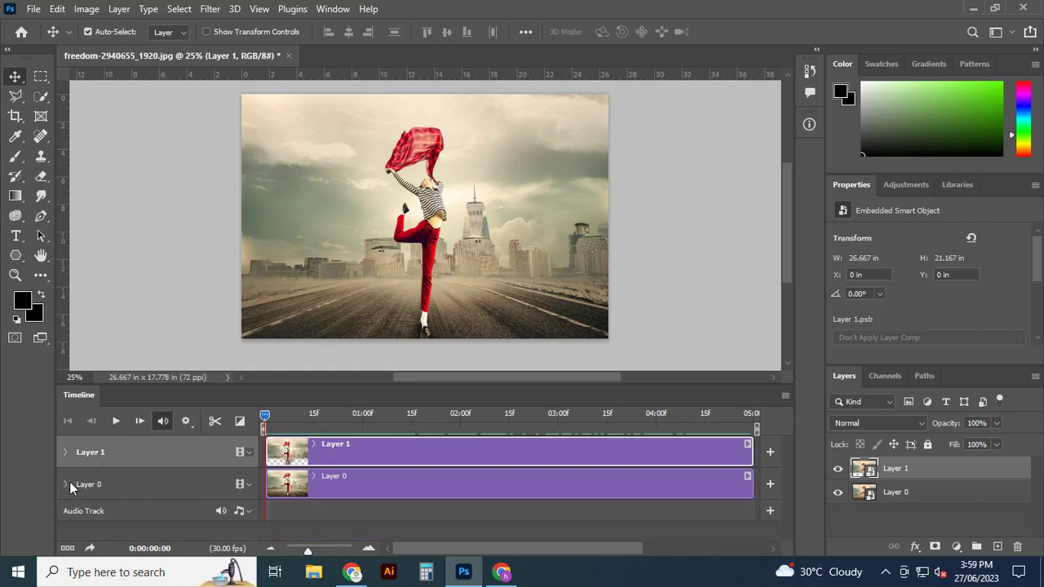
{"action": "left_click", "coordinate": [115, 422]}
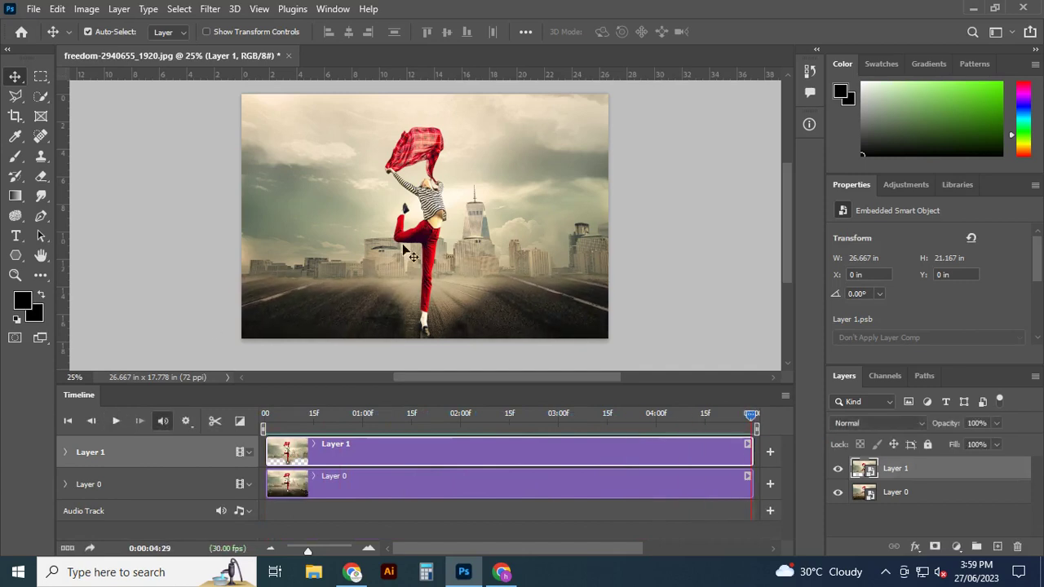
Render the animation as H.264 video freedom-2940655_1920.mp4, replacing the existing file.
{"action": "left_click", "coordinate": [34, 9]}
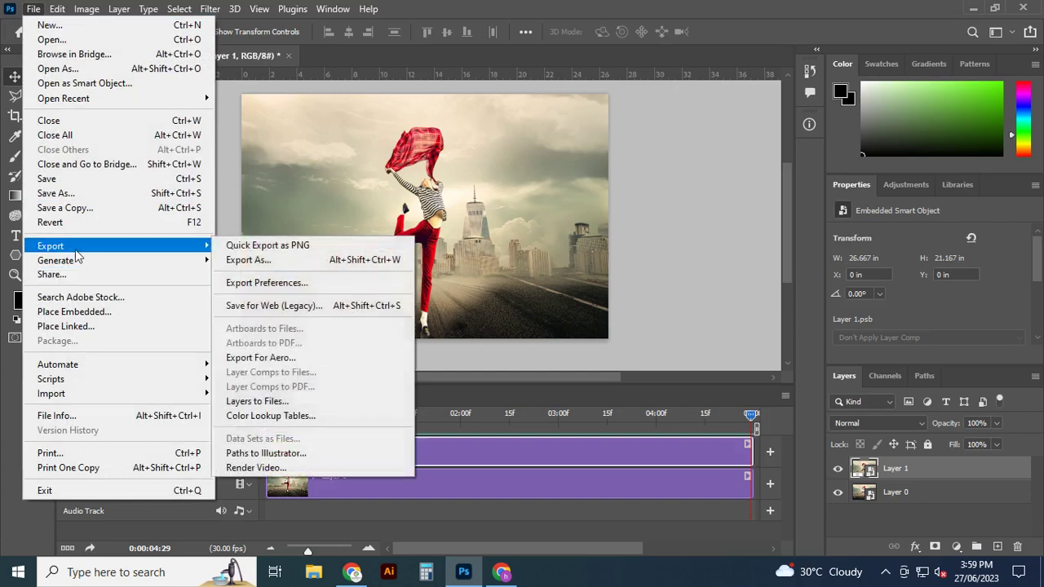
{"action": "mouse_move", "coordinate": [51, 246]}
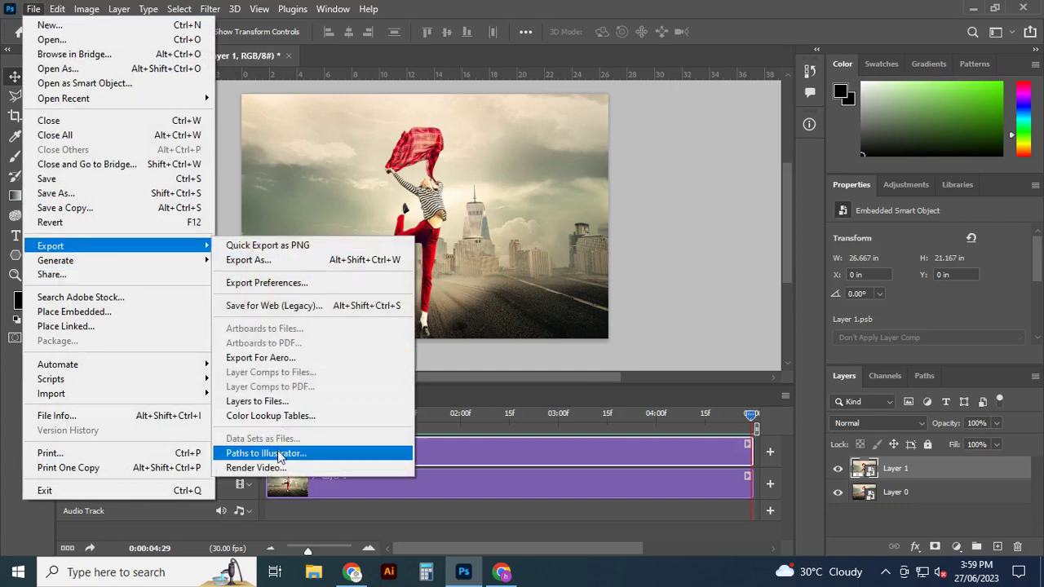
{"action": "left_click", "coordinate": [277, 468]}
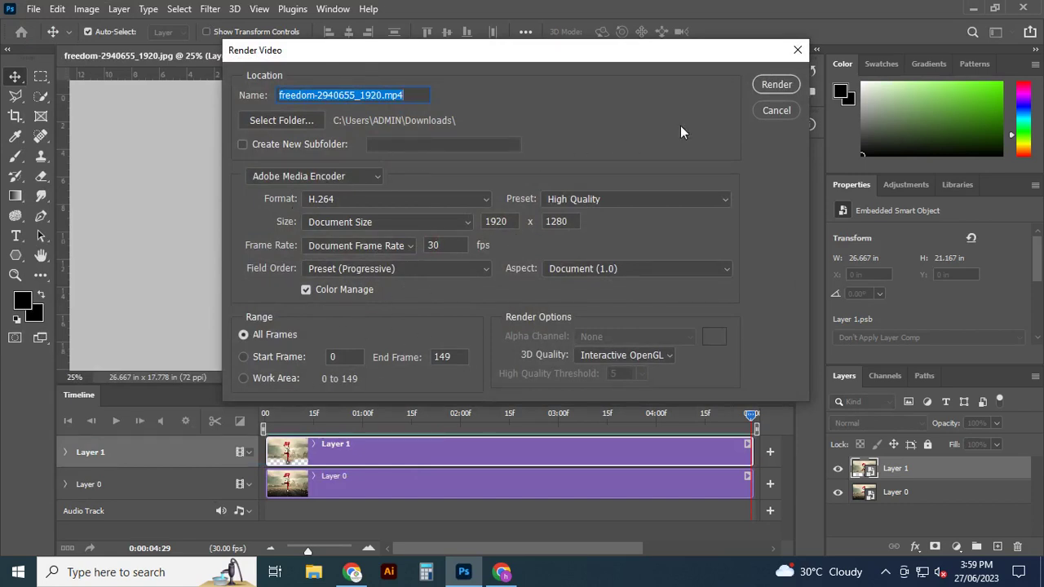
{"action": "left_click", "coordinate": [778, 85]}
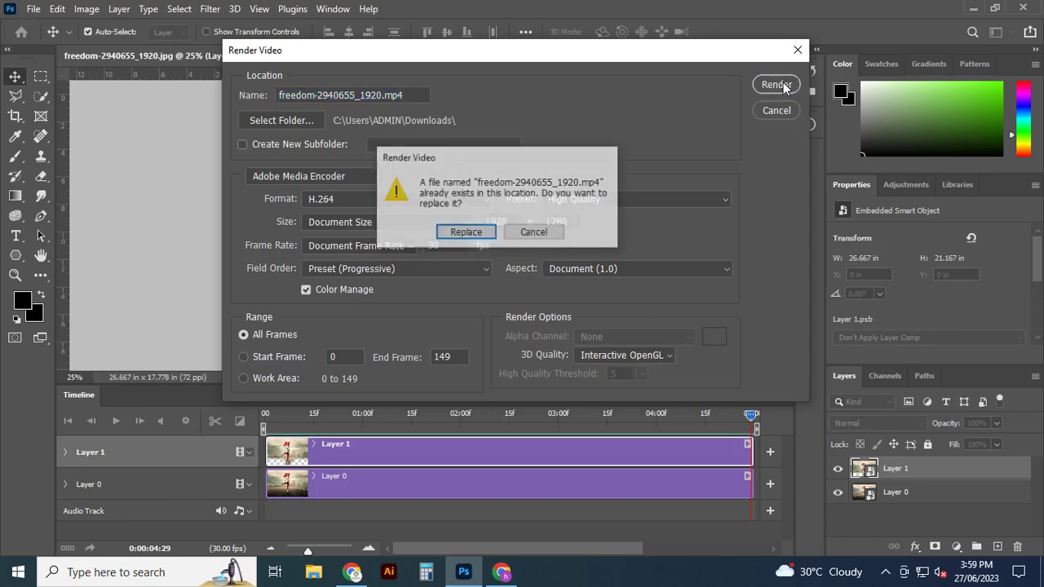
{"action": "left_click", "coordinate": [465, 233]}
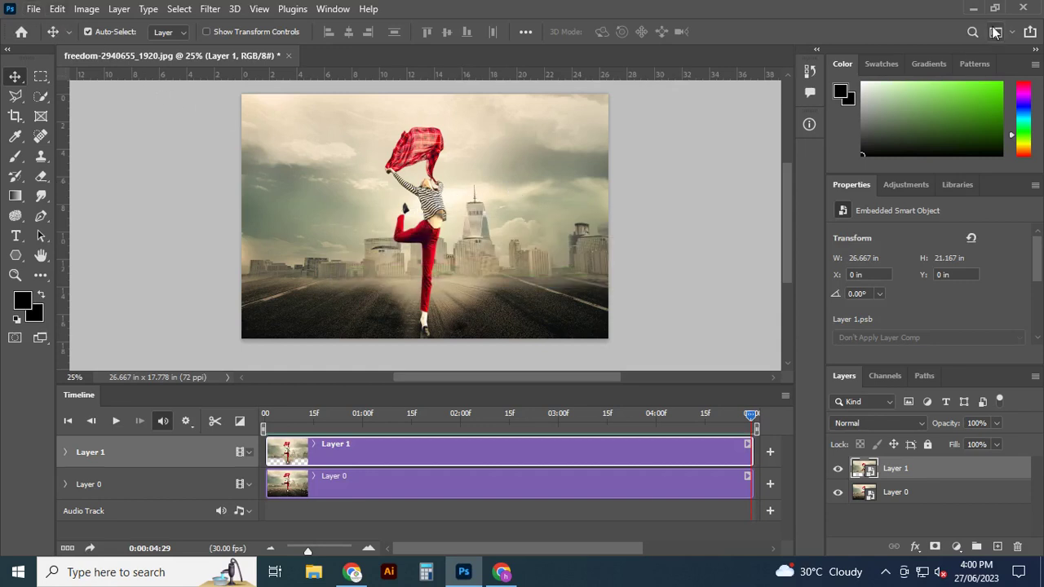
Go to Downloads via This PC and select the rendered freedom-2940655_1920 video.
{"action": "left_click", "coordinate": [973, 8]}
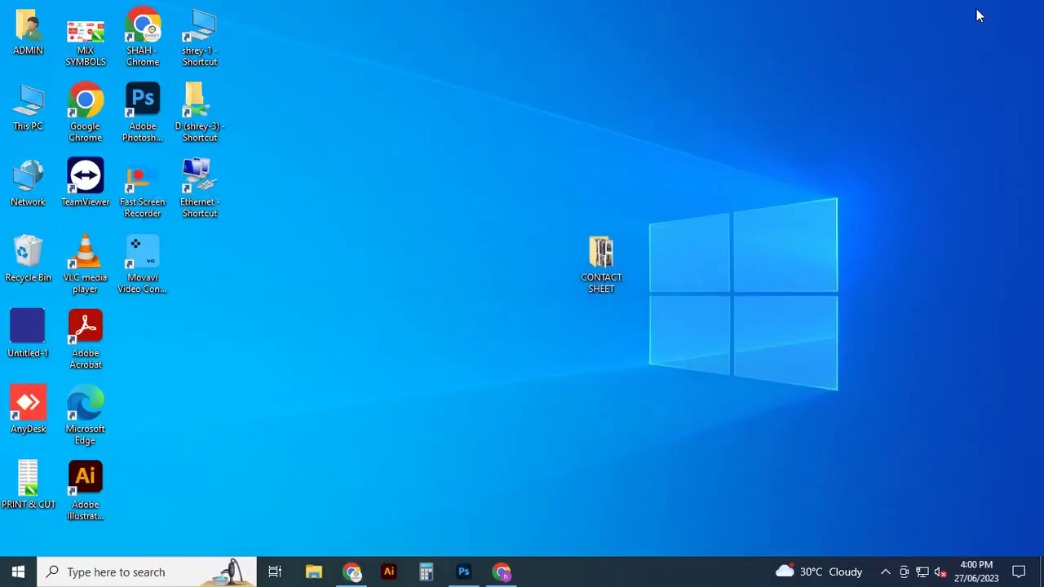
{"action": "double_click", "coordinate": [27, 113]}
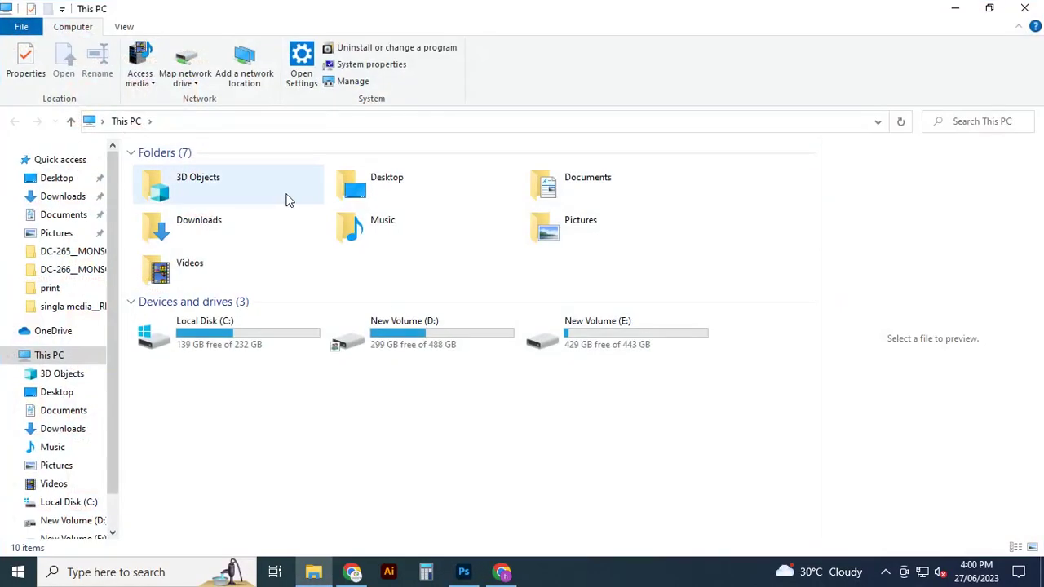
{"action": "double_click", "coordinate": [207, 232]}
{"action": "left_click", "coordinate": [221, 335]}
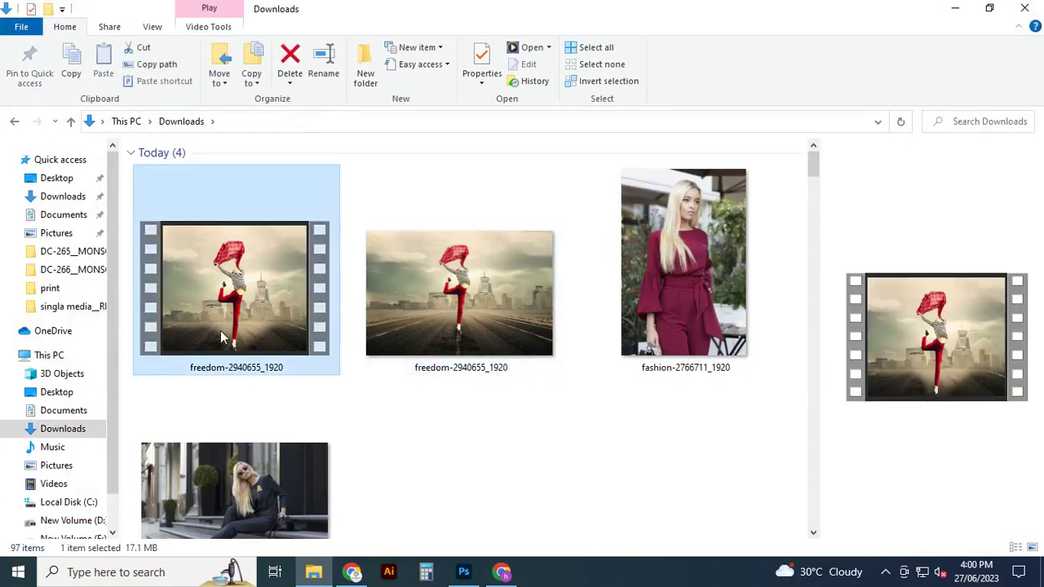
{"action": "double_click", "coordinate": [241, 329]}
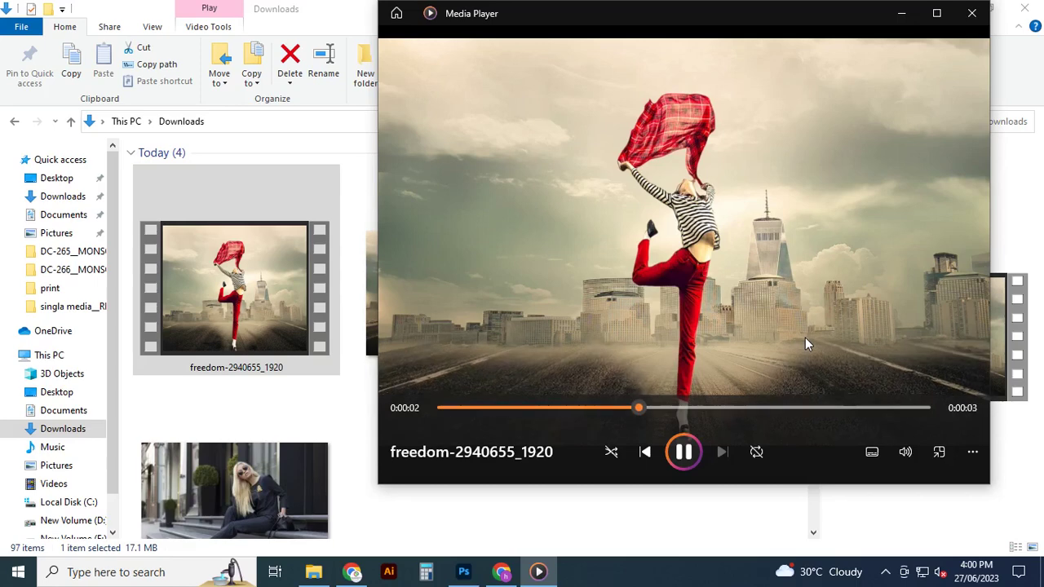
{"action": "left_click", "coordinate": [936, 13]}
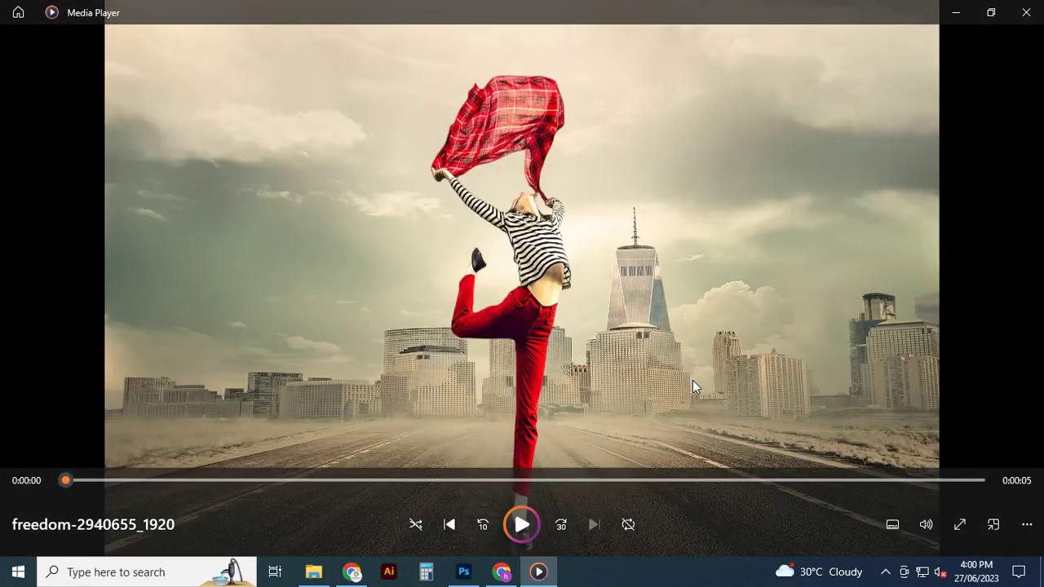
{"action": "left_click", "coordinate": [522, 525]}
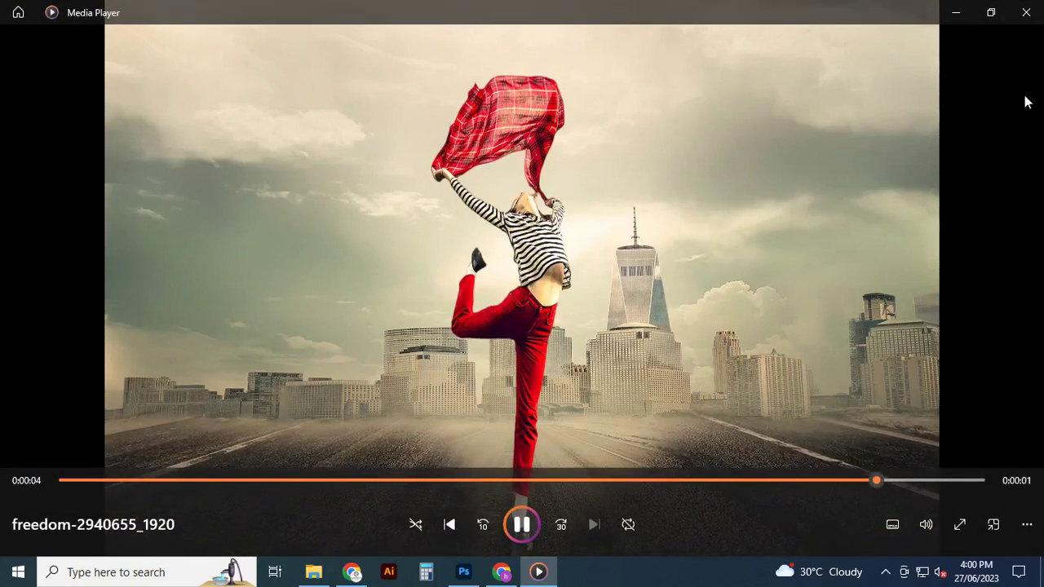
{"action": "left_click", "coordinate": [1026, 12]}
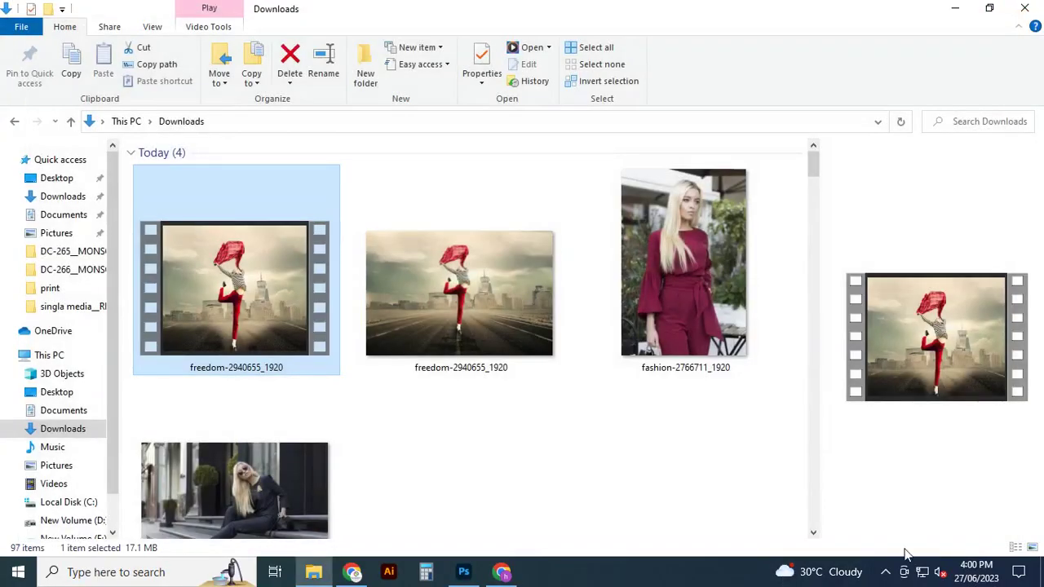